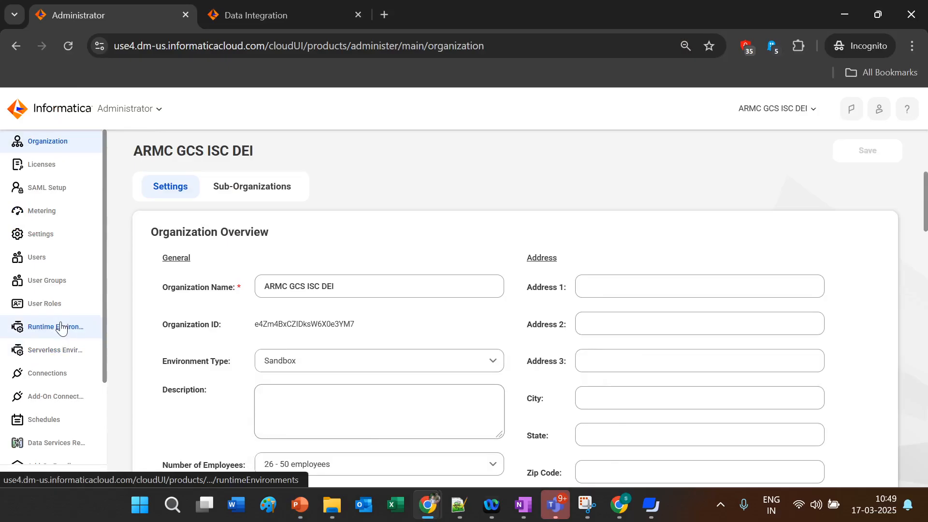
Step: List all 155 runtime environments on one page by setting 200 items per page
click(60, 327)
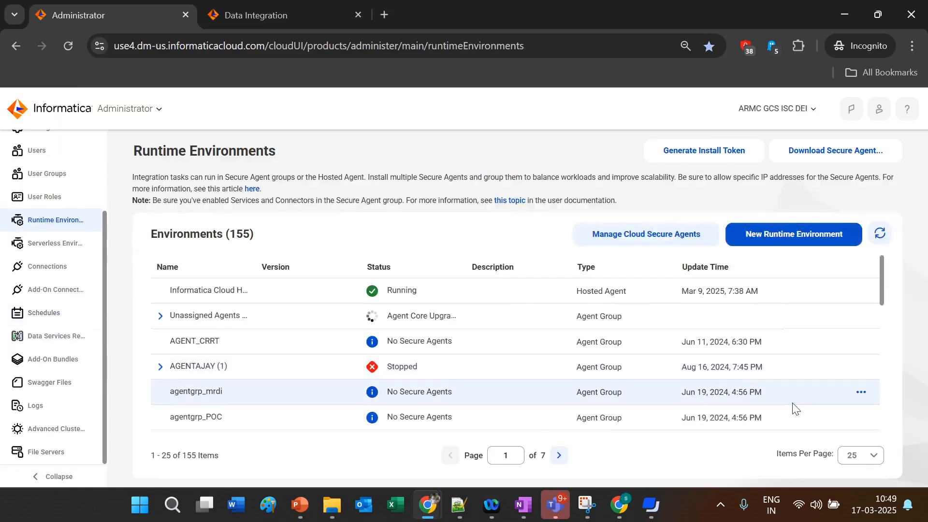
click(865, 455)
click(860, 435)
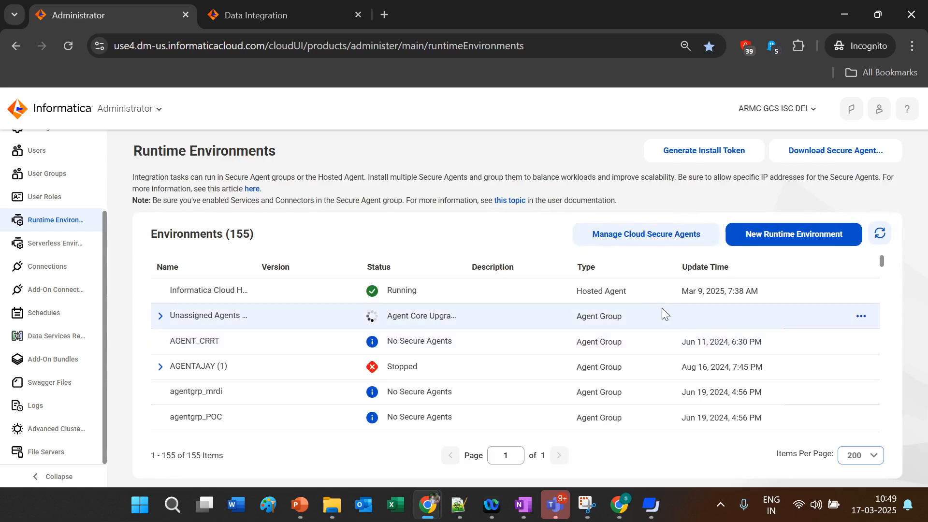
Step: Locate the gcscdh71 agent group with a page search and open its actions menu
key(ctrl+f)
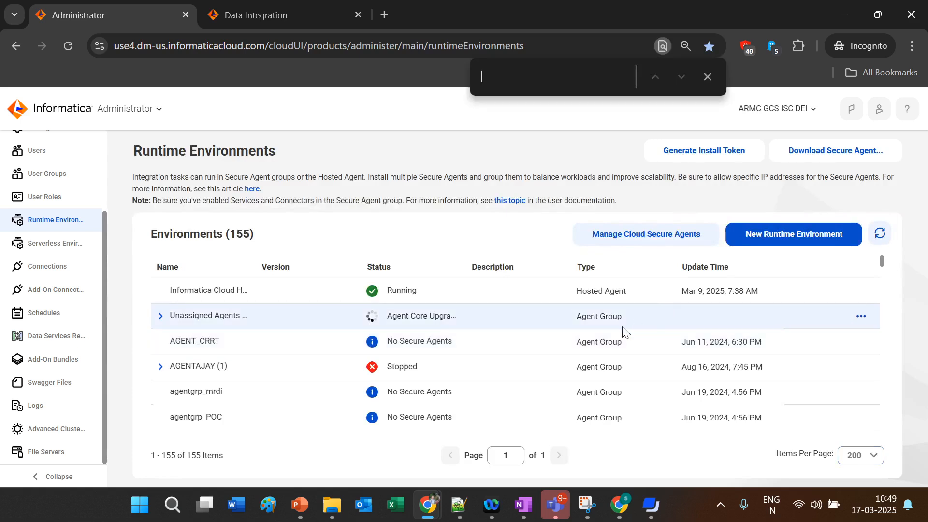
text(gcsc)
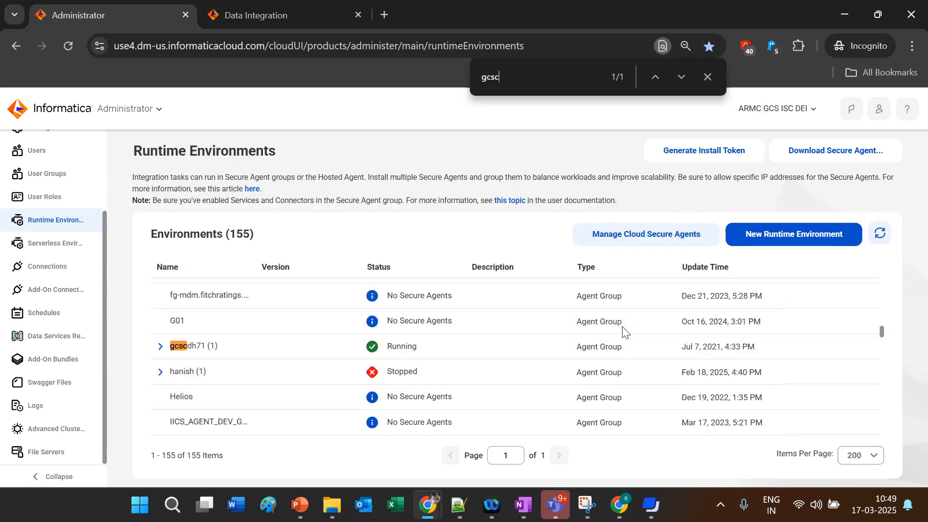
text(dh71)
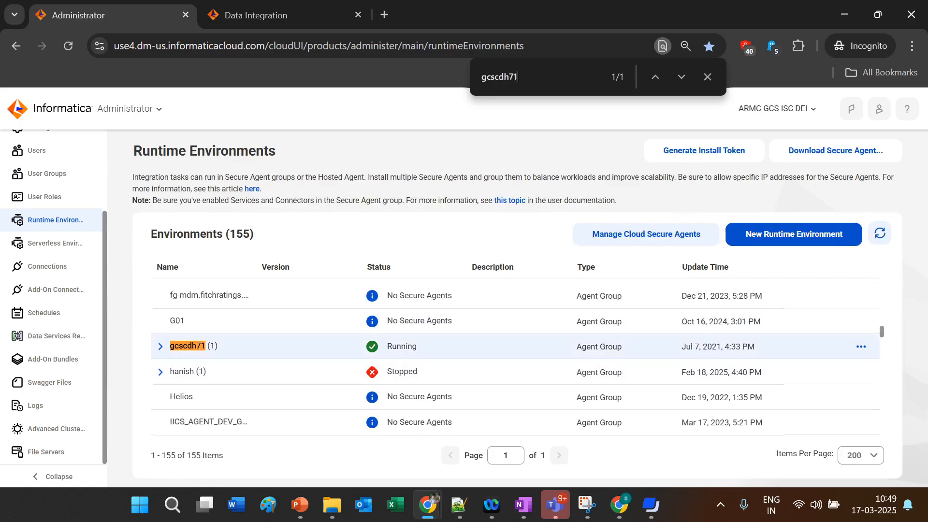
click(707, 77)
click(859, 346)
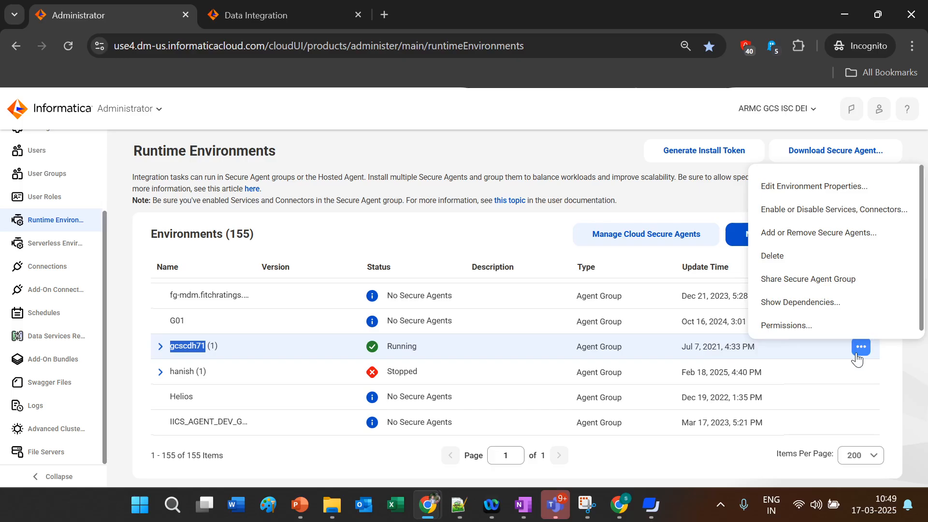
click(804, 219)
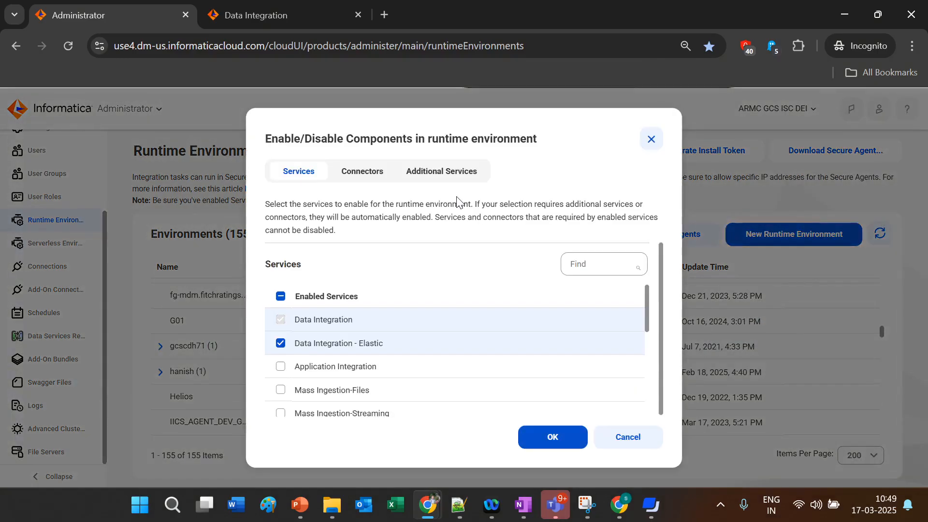
click(382, 178)
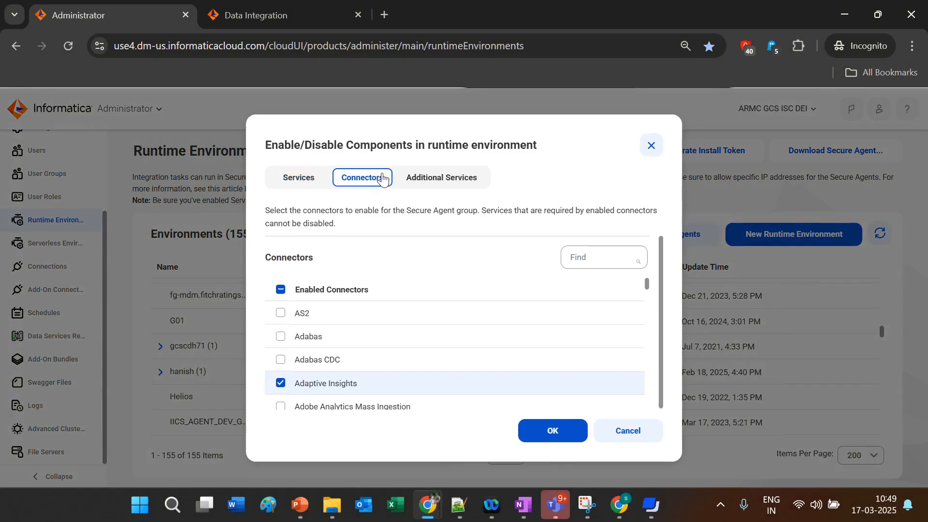
click(599, 257)
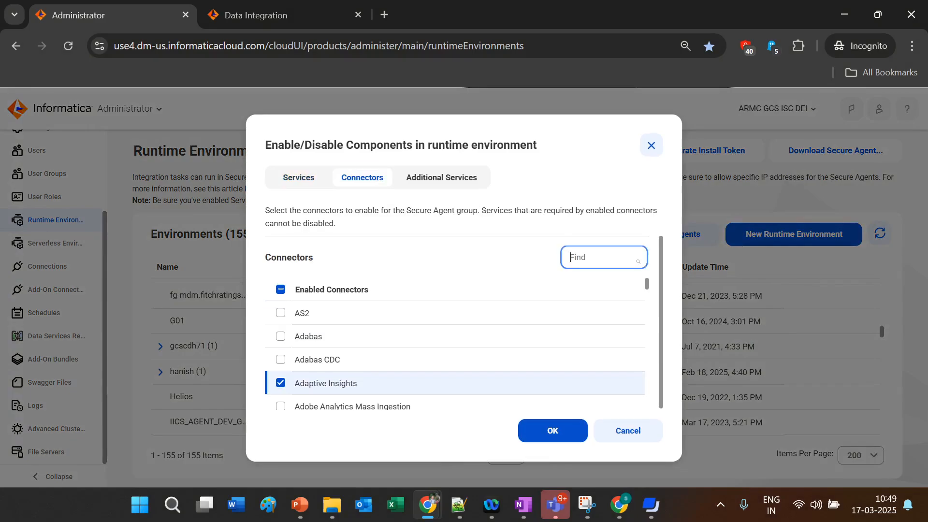
text(Ela)
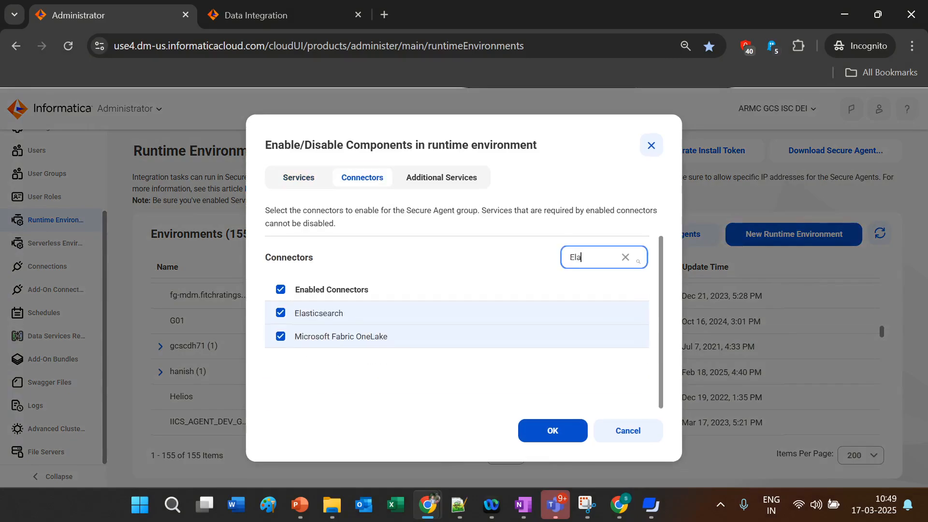
text(st)
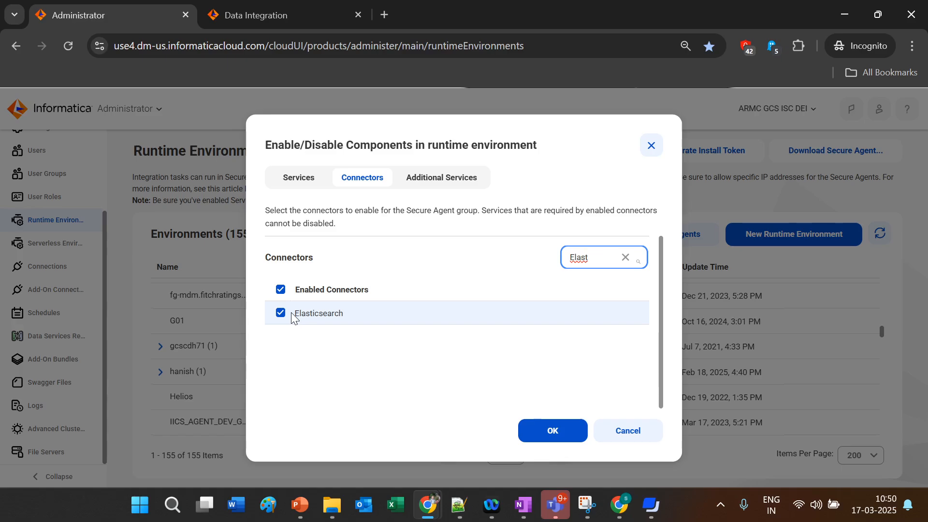
click(652, 150)
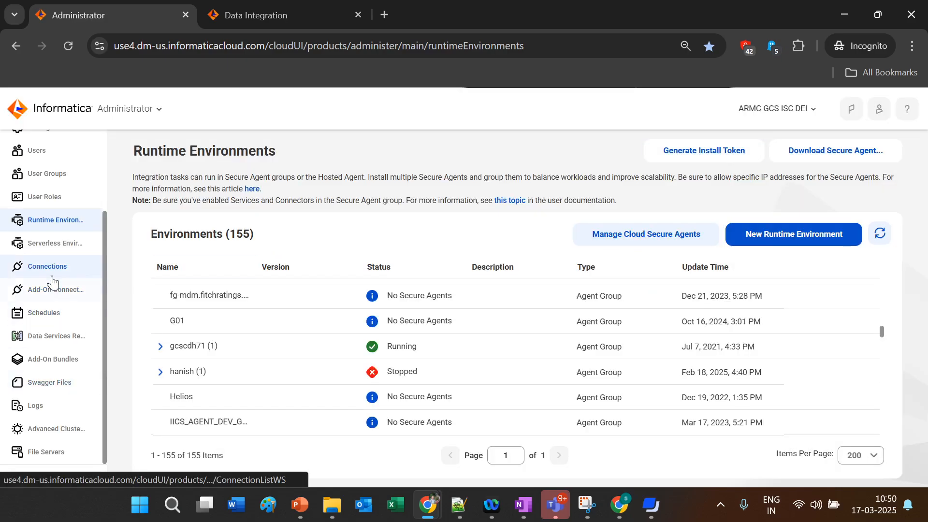
Step: Start a new connection on the Connections page and name it elasticsearch_demo23
click(53, 279)
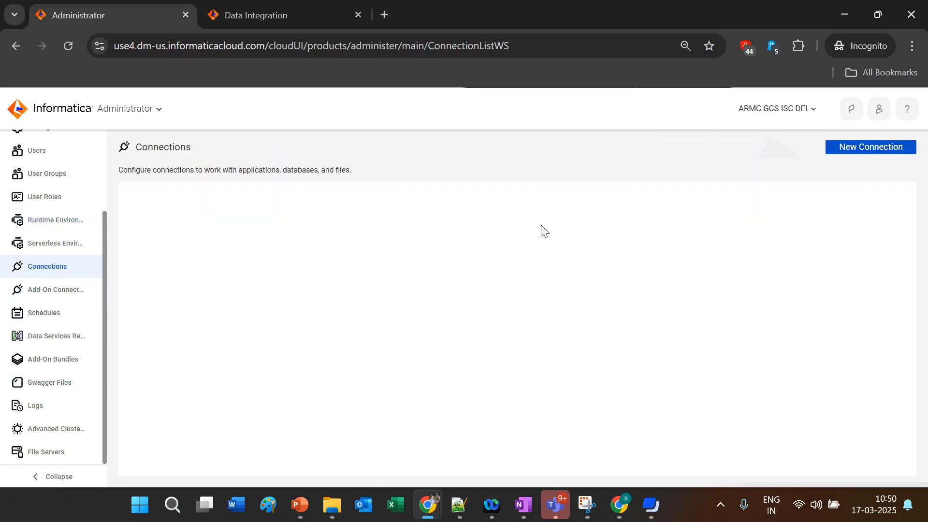
click(845, 150)
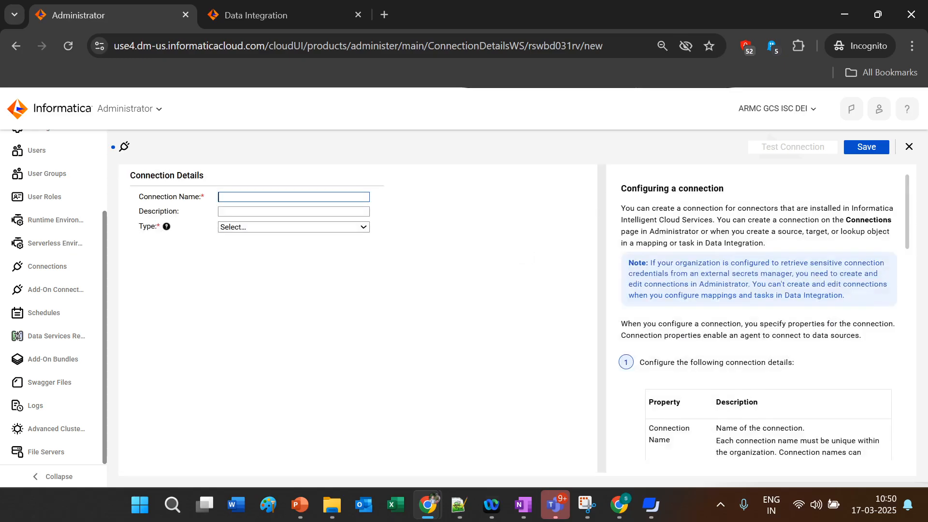
click(341, 196)
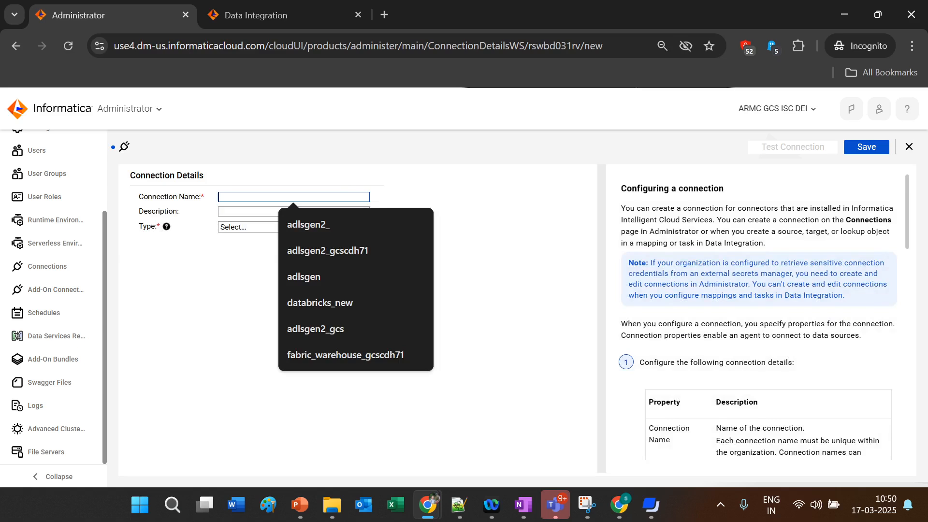
text(elast)
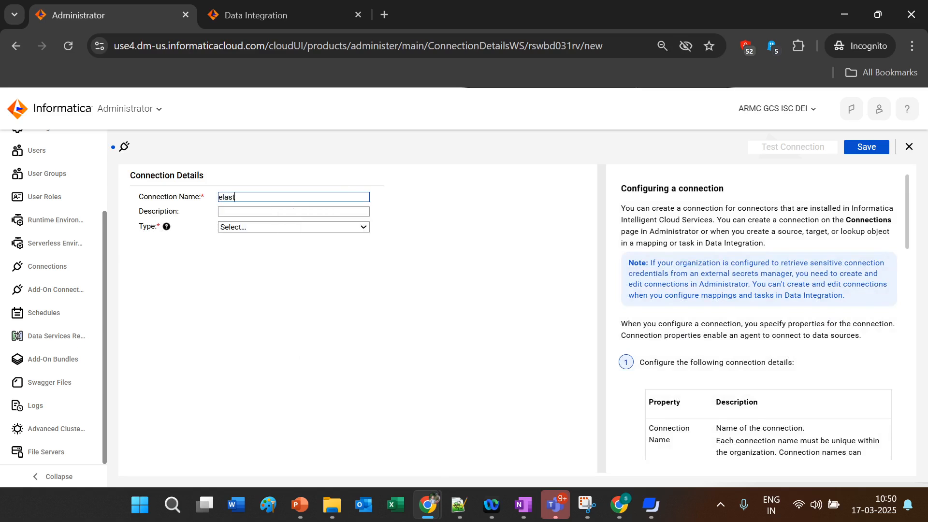
text(icsearch_demo23)
Step: Set the connection type to Elasticsearch and the runtime environment to gcscdh71
click(286, 227)
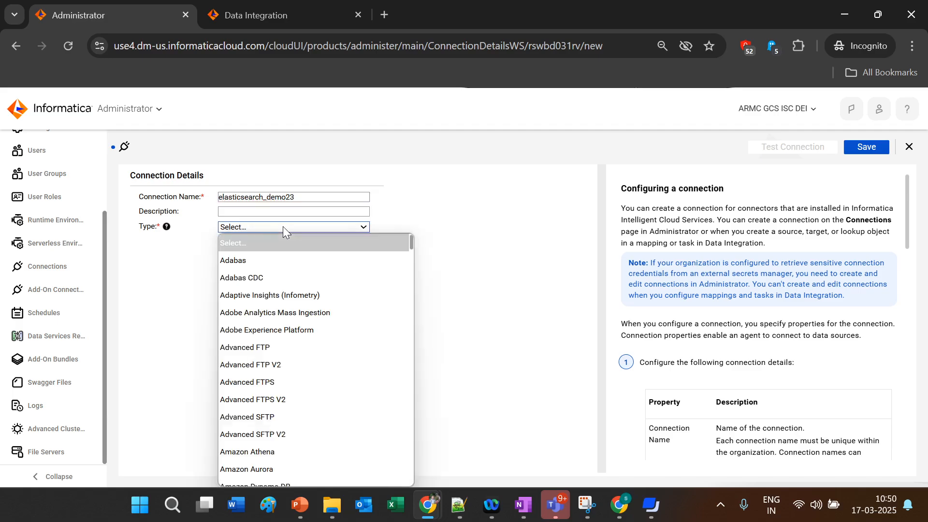
key(e)
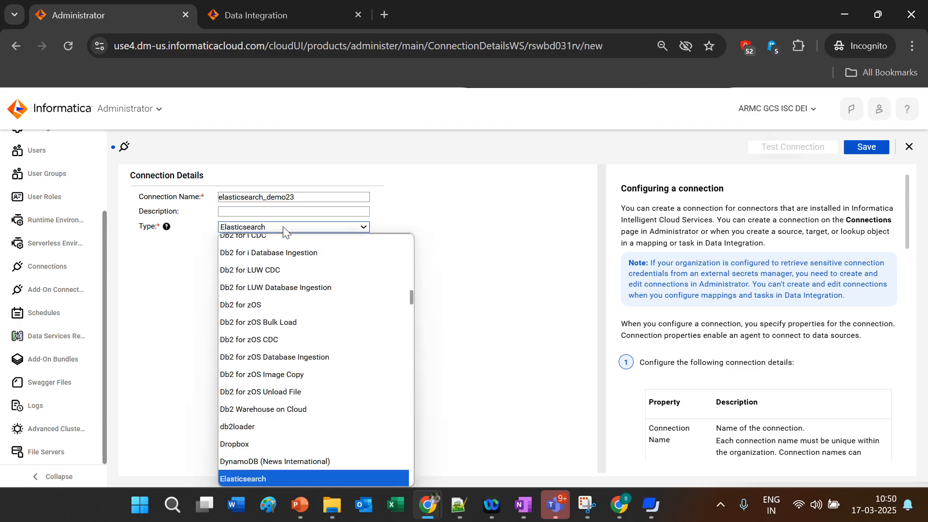
click(259, 479)
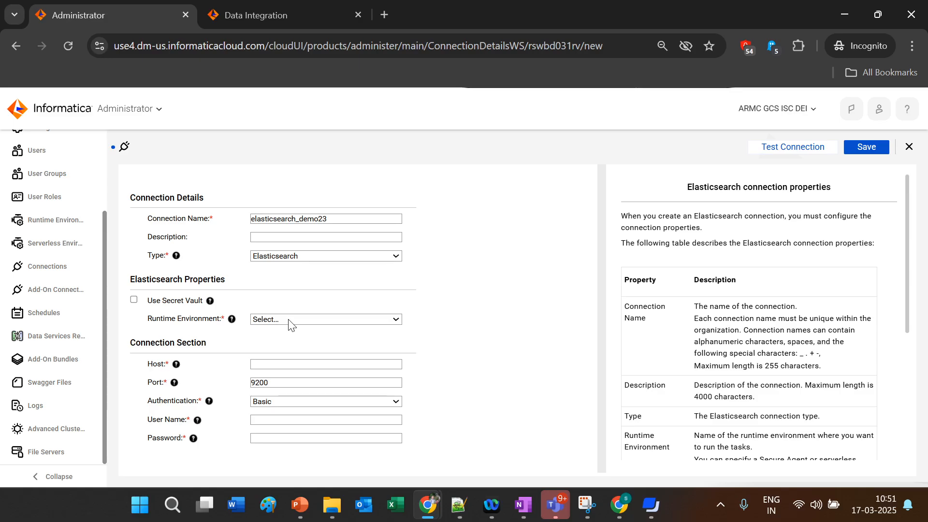
click(288, 319)
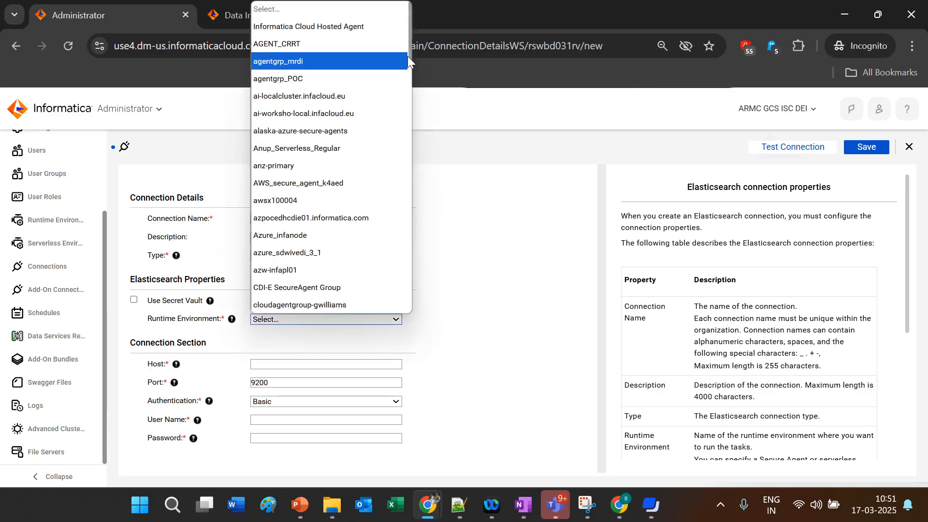
drag(408, 55, 410, 165)
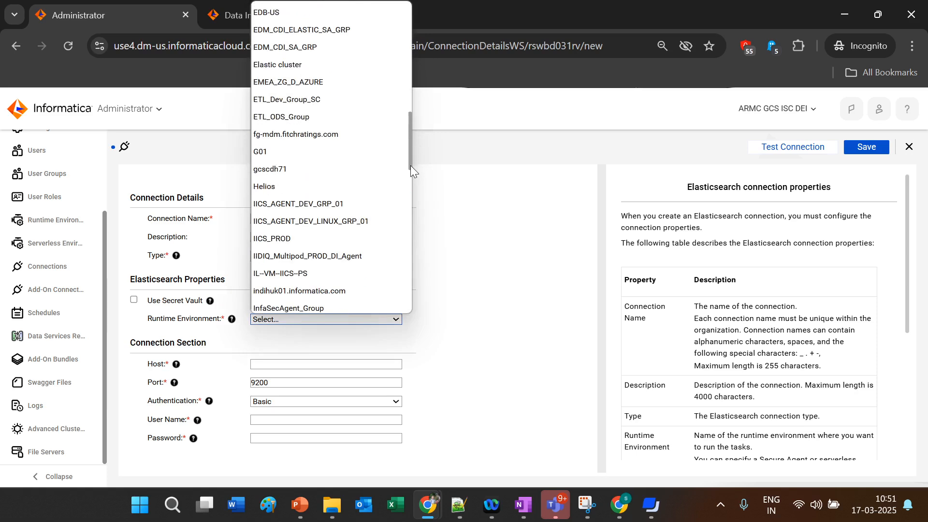
click(347, 169)
click(325, 365)
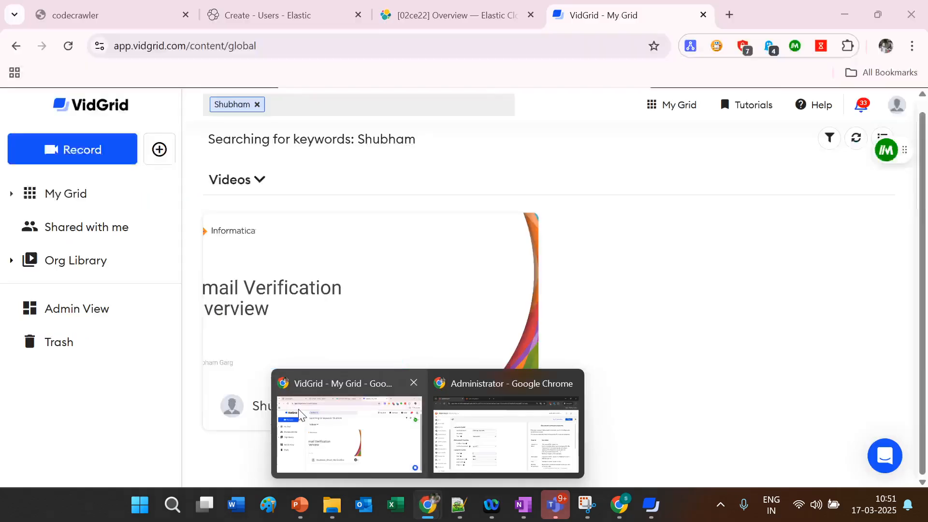
Step: Copy the Elasticsearch endpoint URL from the Elastic Cloud My deployment overview
click(348, 428)
click(280, 6)
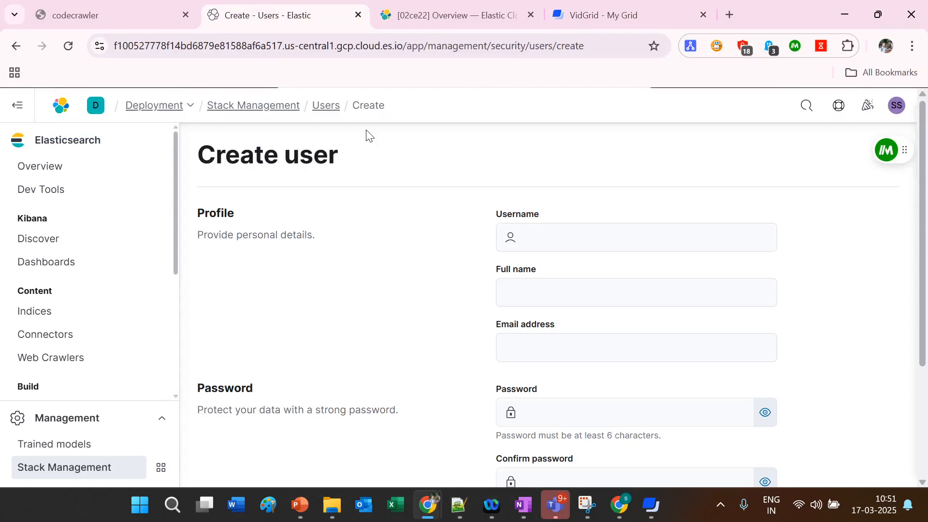
click(445, 14)
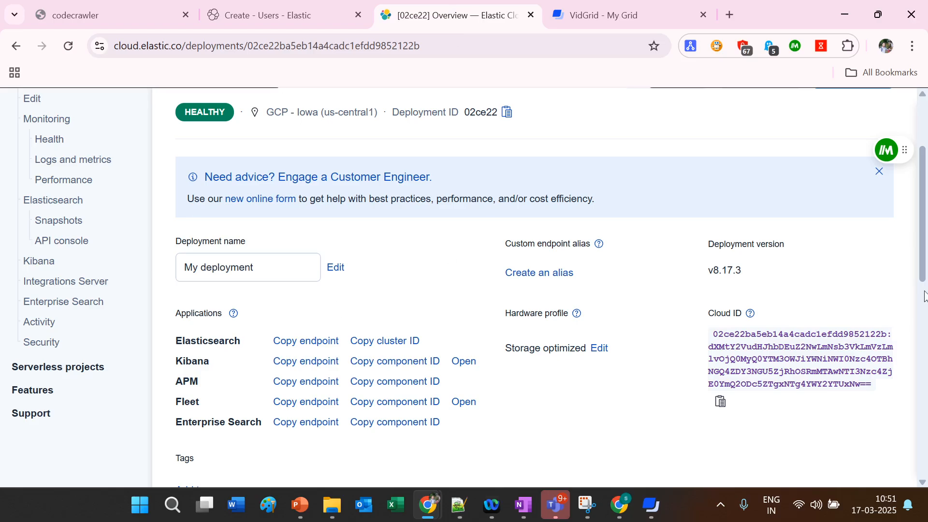
scroll(202, 257, up, 3)
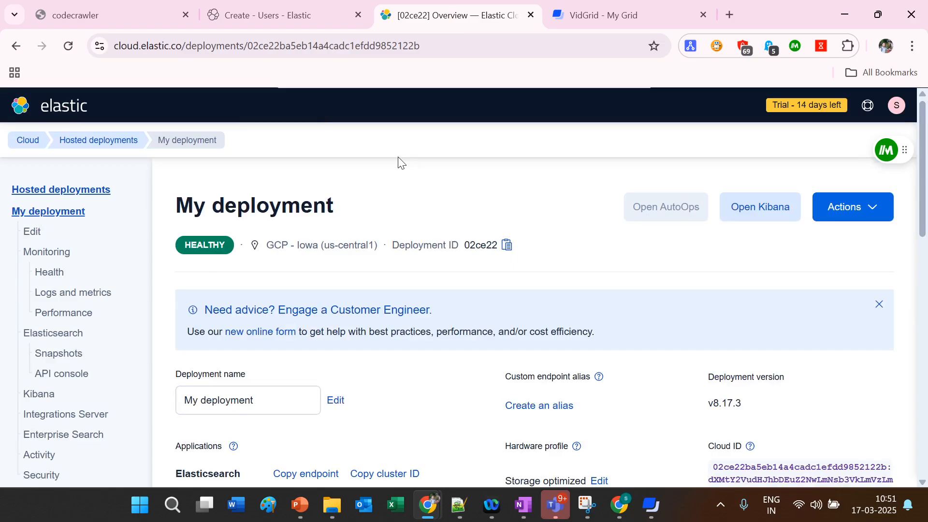
drag(920, 196, 924, 231)
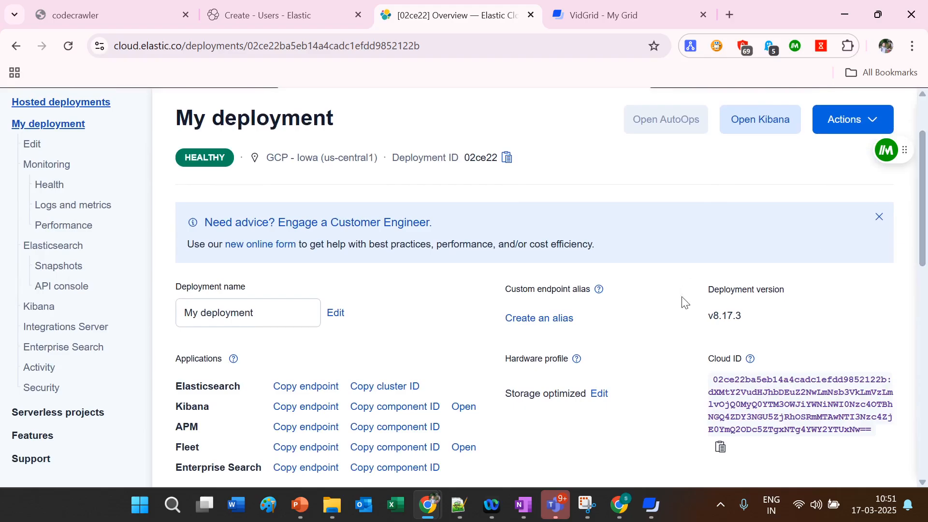
click(305, 393)
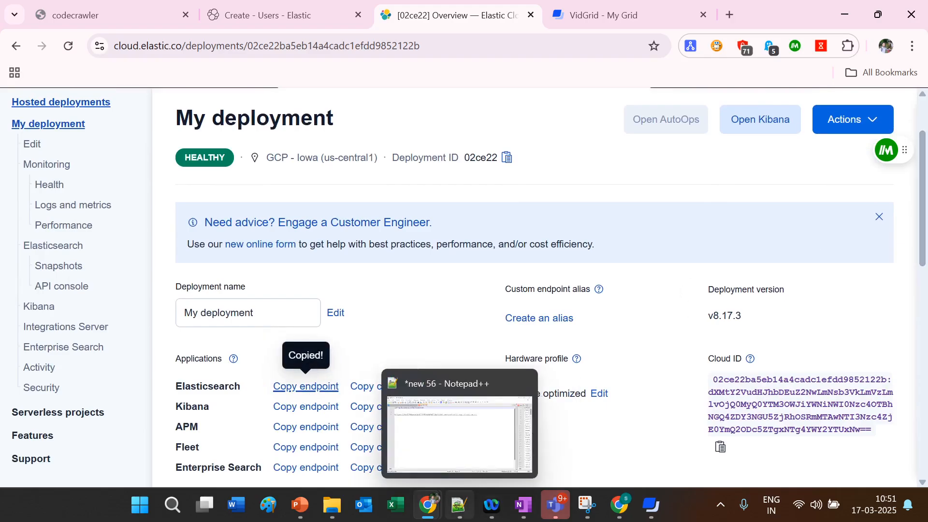
click(465, 517)
click(573, 117)
key(Return)
key(Return)
key(Return)
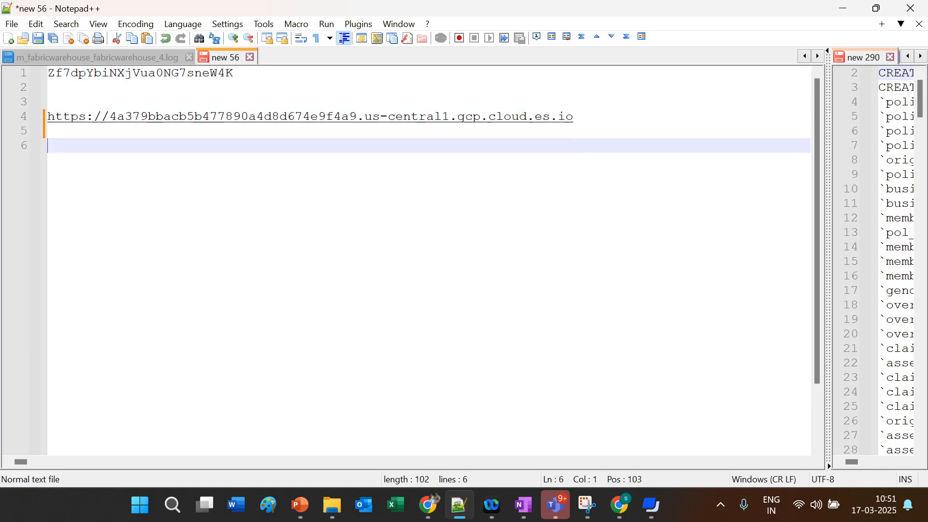
text(https://4a379bbacb5b477890a4d8d674e9f4a9.us-central1.gcp.cloud.es.io)
drag(109, 164, 575, 161)
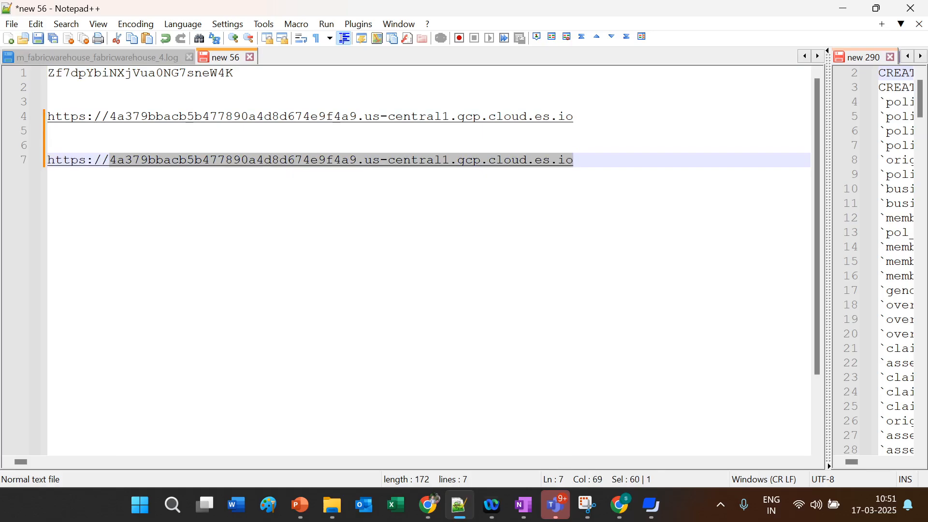
Step: Fill Host with the endpoint host, change Port from 9200 to 9243, and enter user name elastic
mouse_move(428, 505)
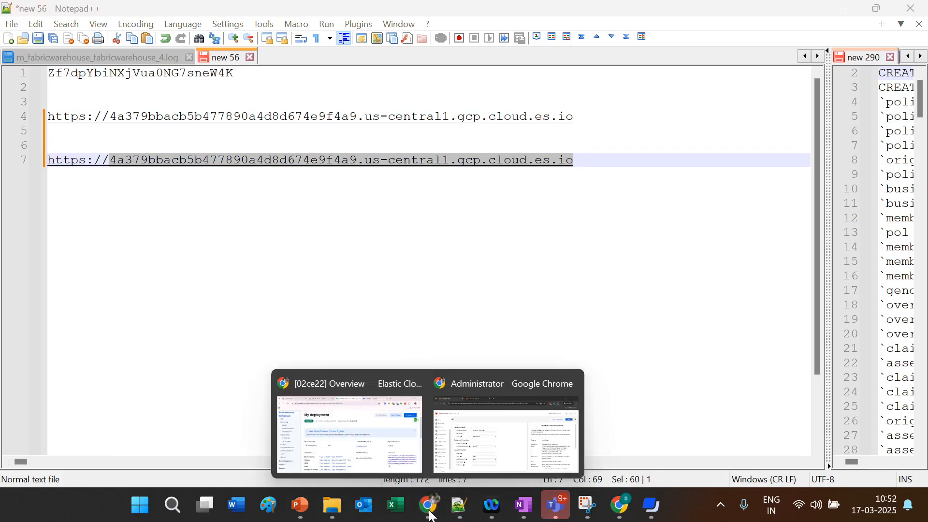
click(471, 442)
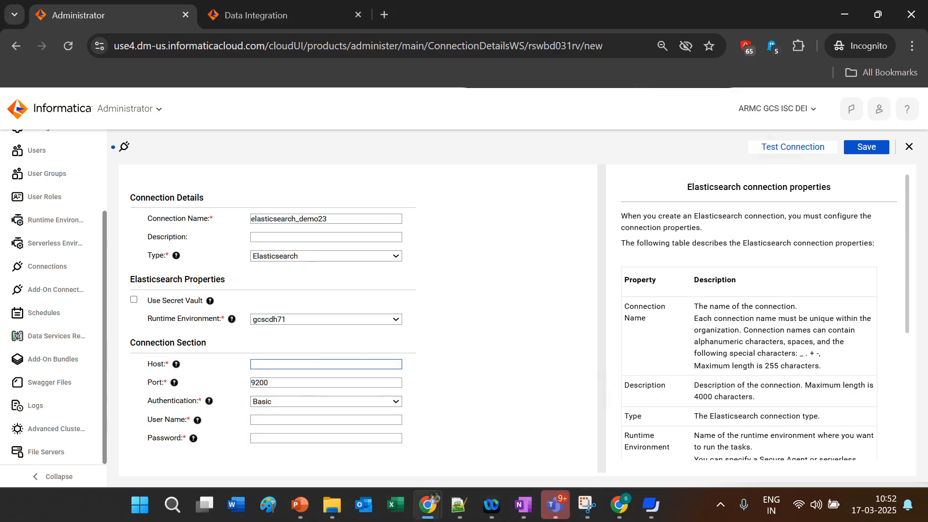
key(ctrl+v)
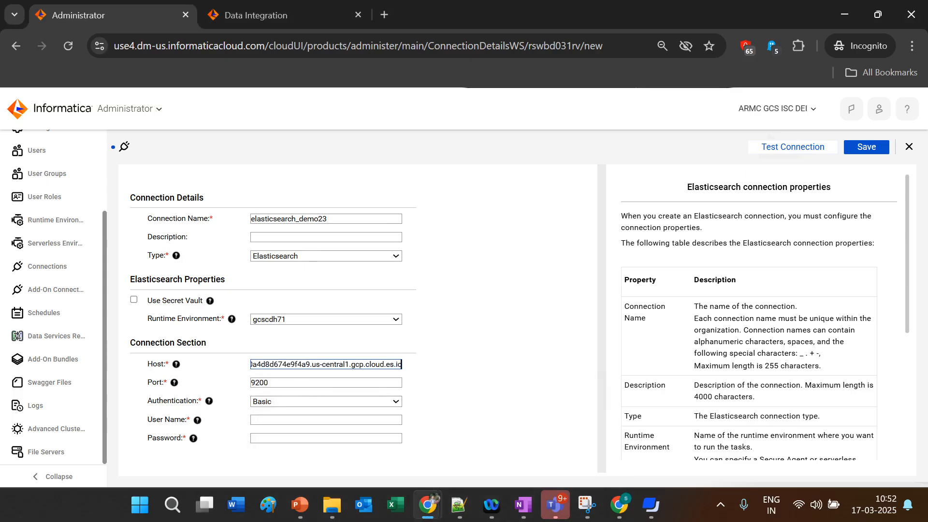
click(319, 383)
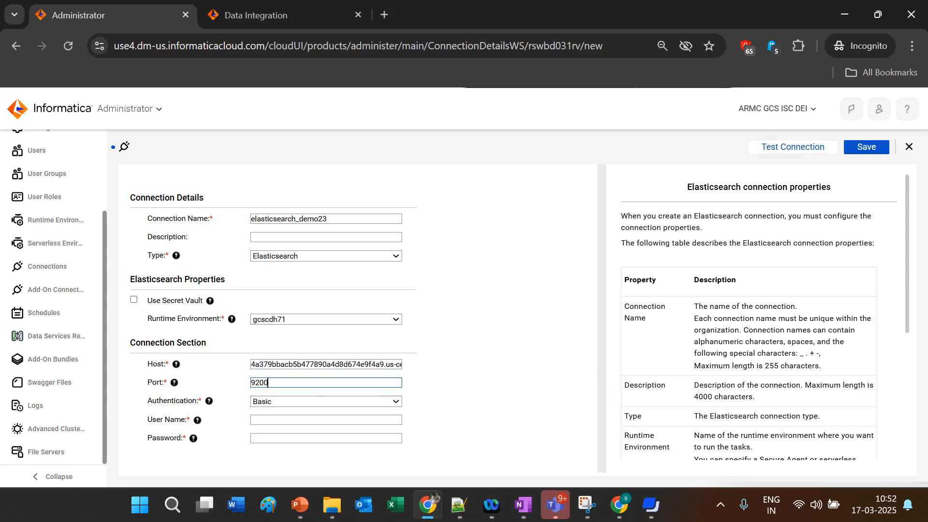
key(BackSpace)
key(BackSpace)
text(43)
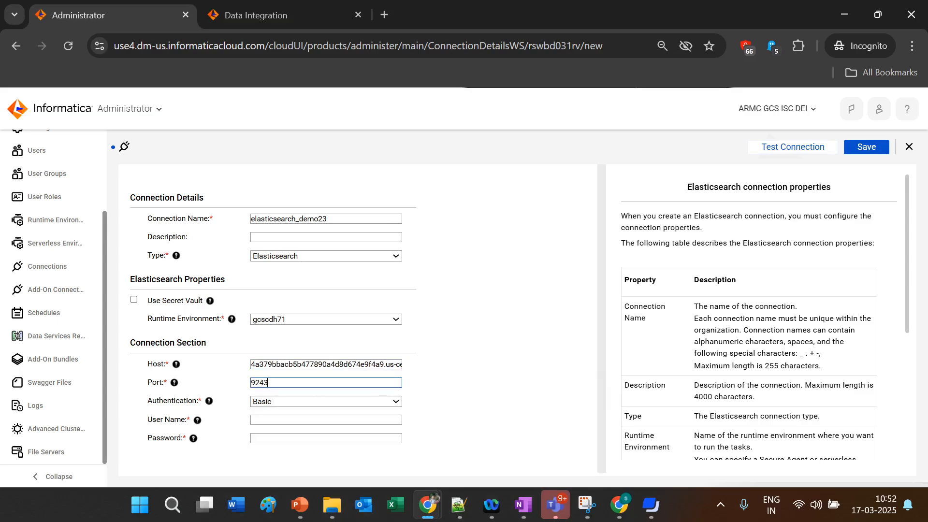
click(288, 418)
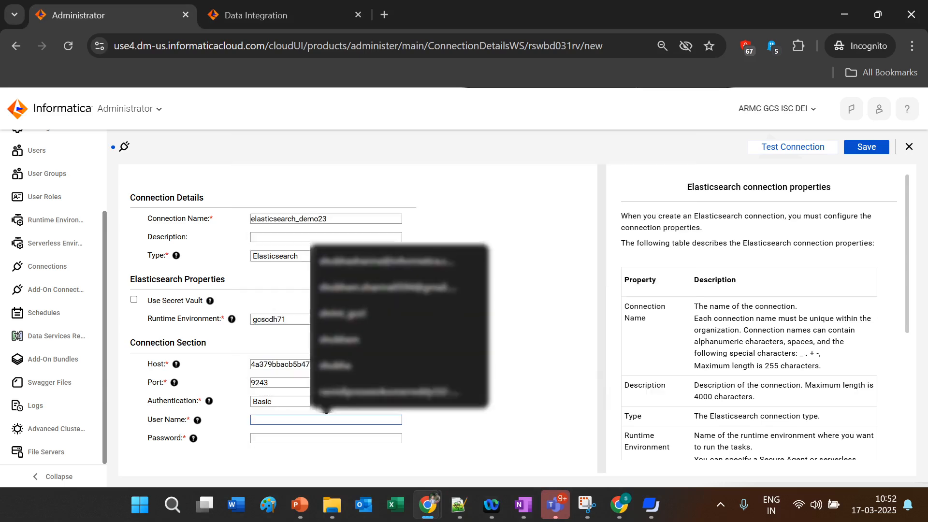
text(elastic)
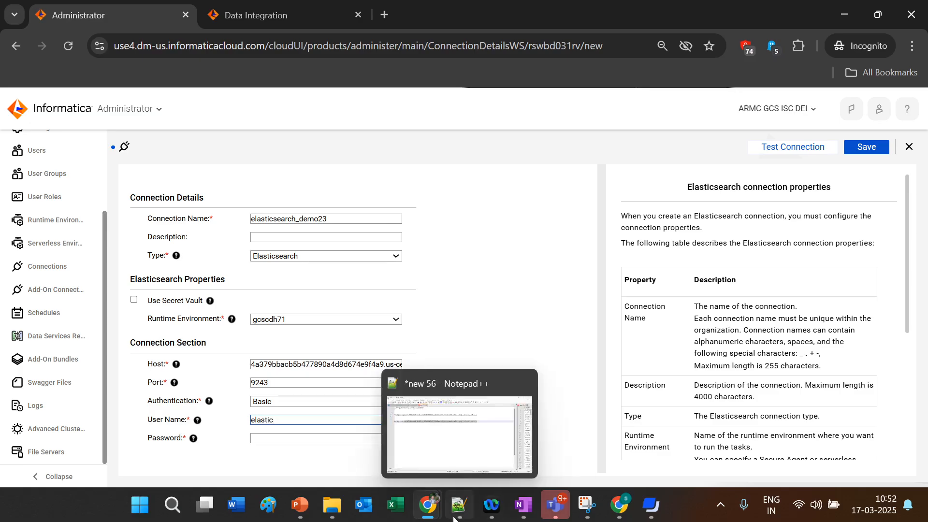
Step: Open the Kibana Create user page and browse the roles in the Roles dropdown
mouse_move(428, 505)
click(341, 419)
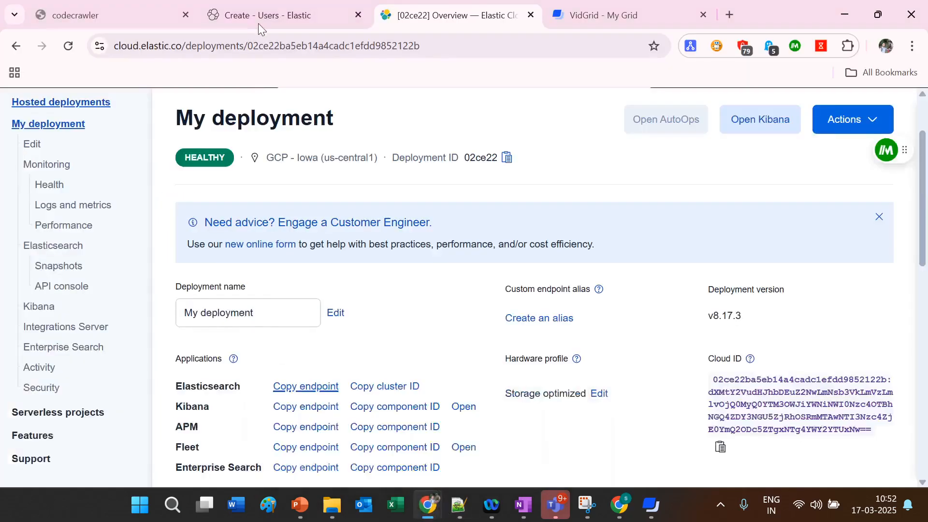
click(259, 18)
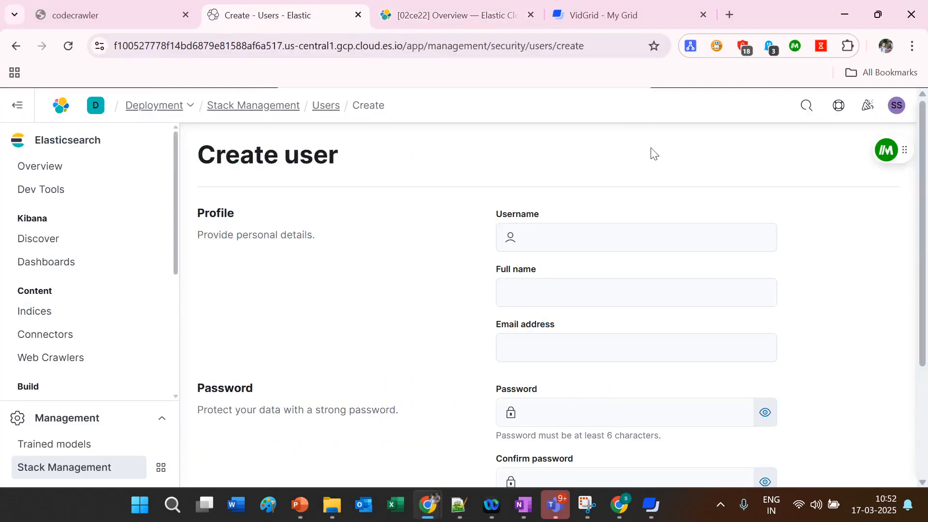
drag(925, 231, 926, 354)
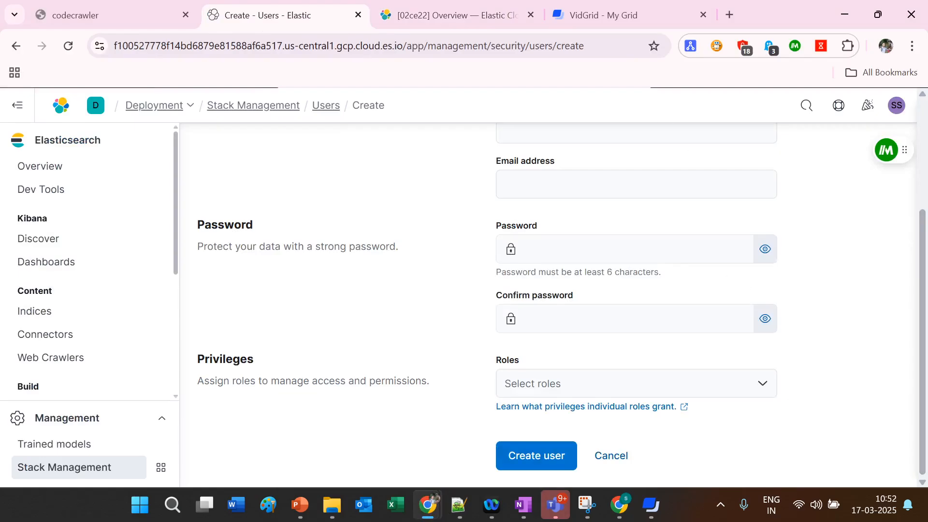
click(767, 386)
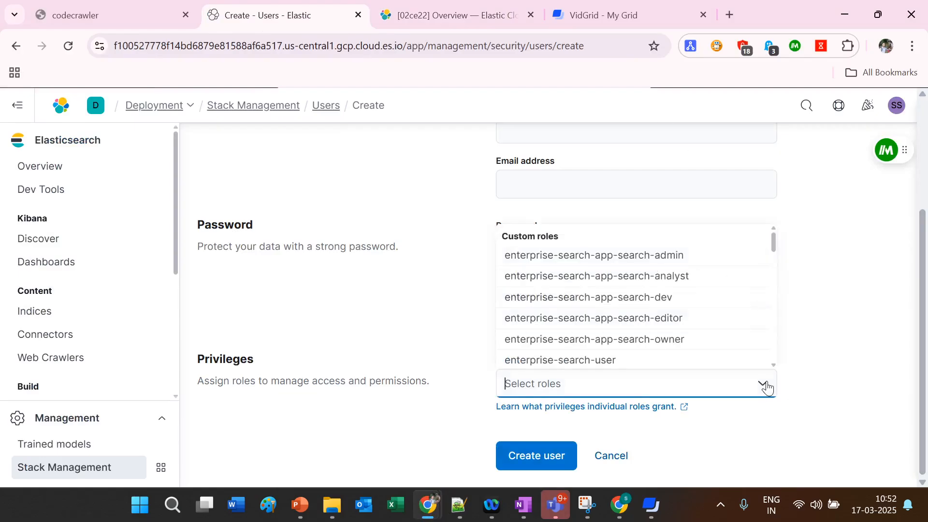
mouse_move(773, 246)
mouse_down()
mouse_move(782, 336)
mouse_move(779, 244)
mouse_up()
Step: Paste the account password and run Test Connection on the Elasticsearch connection
mouse_move(427, 503)
click(502, 442)
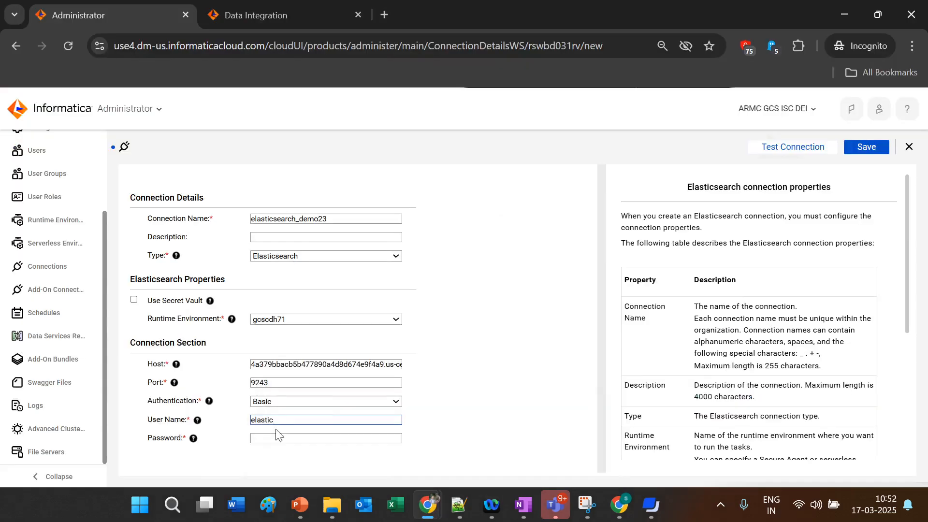
click(309, 438)
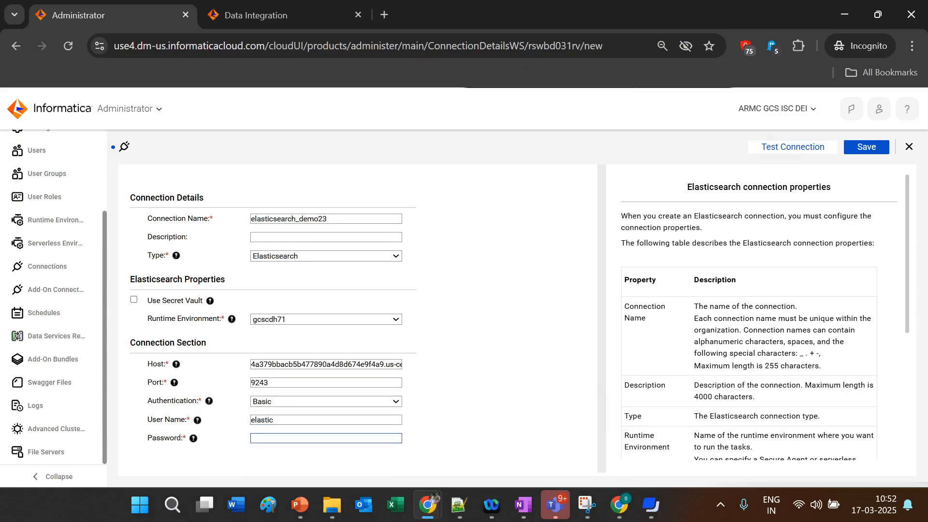
key(ctrl+v)
click(761, 141)
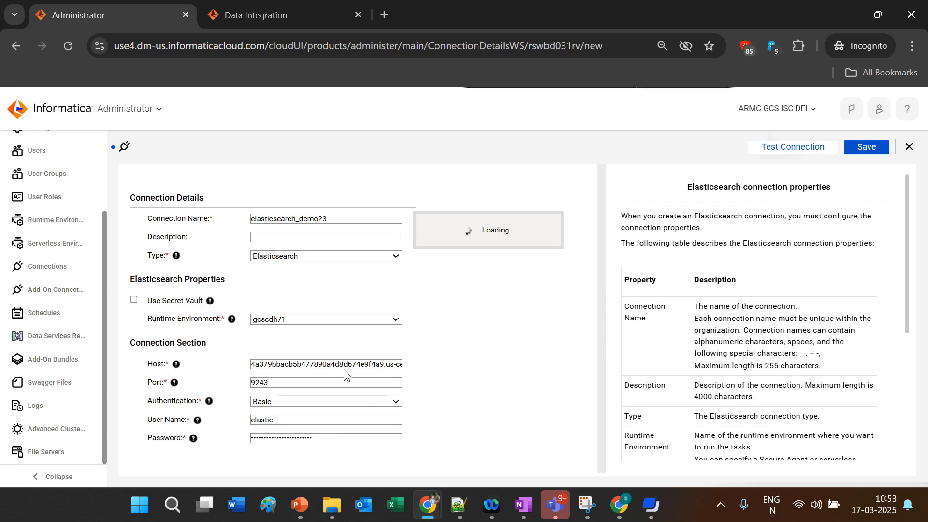
drag(343, 367, 451, 361)
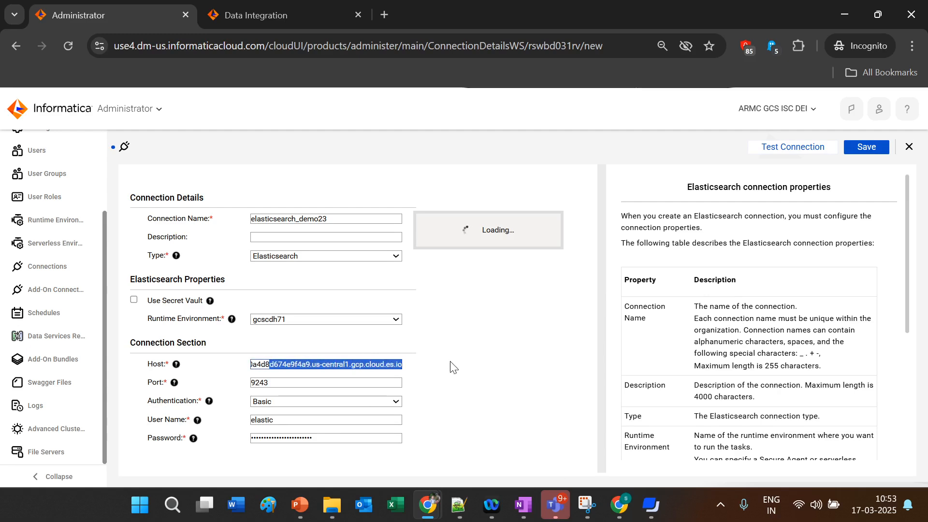
Step: Check the VPN client's connection status from the system tray, then go to Data Integration
click(720, 504)
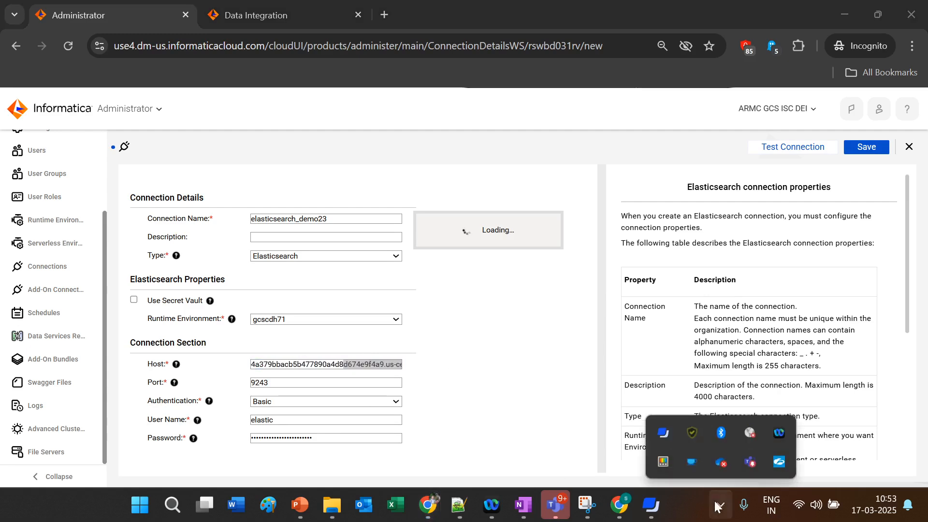
click(755, 431)
click(510, 341)
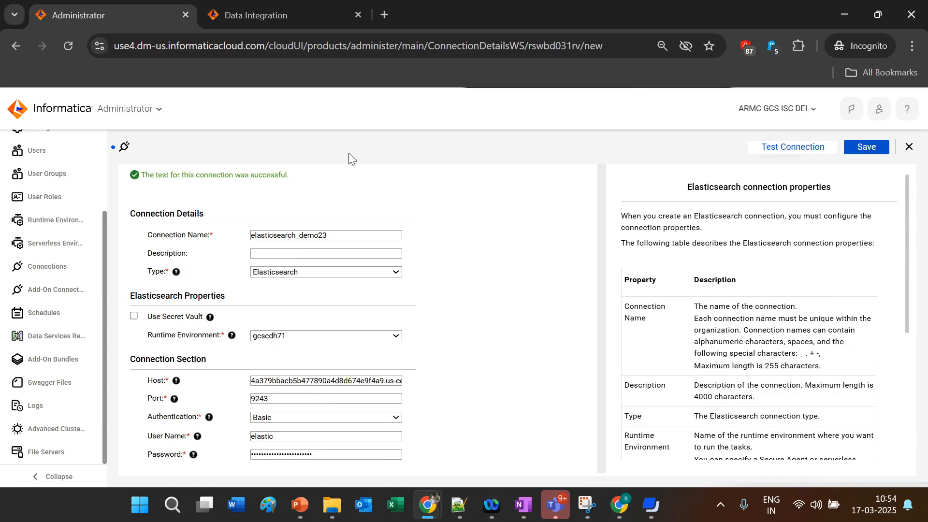
click(305, 22)
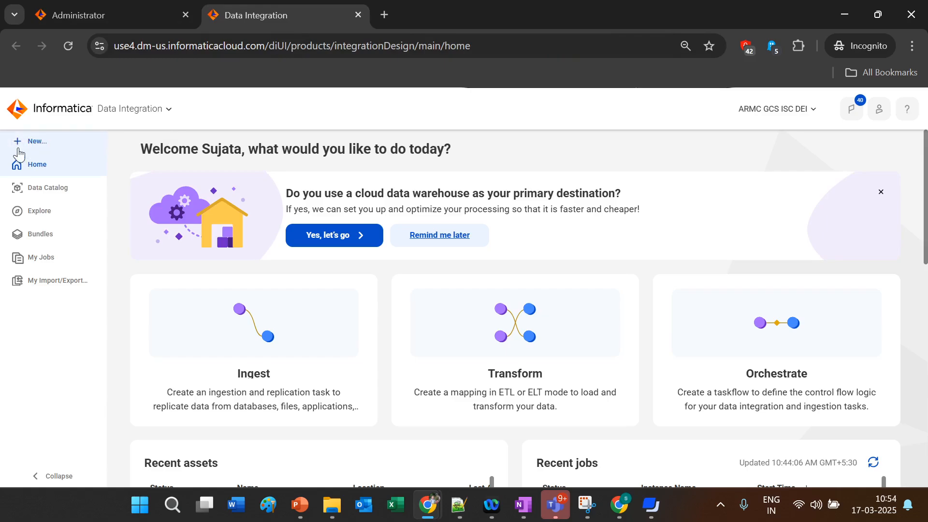
Step: Create a new standard mapping from the New asset dialog's Mappings category
click(18, 147)
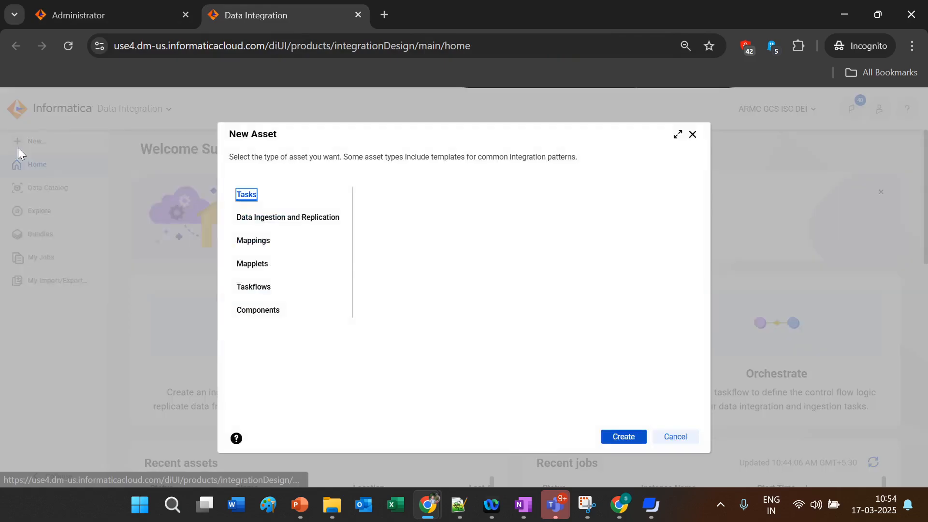
click(257, 246)
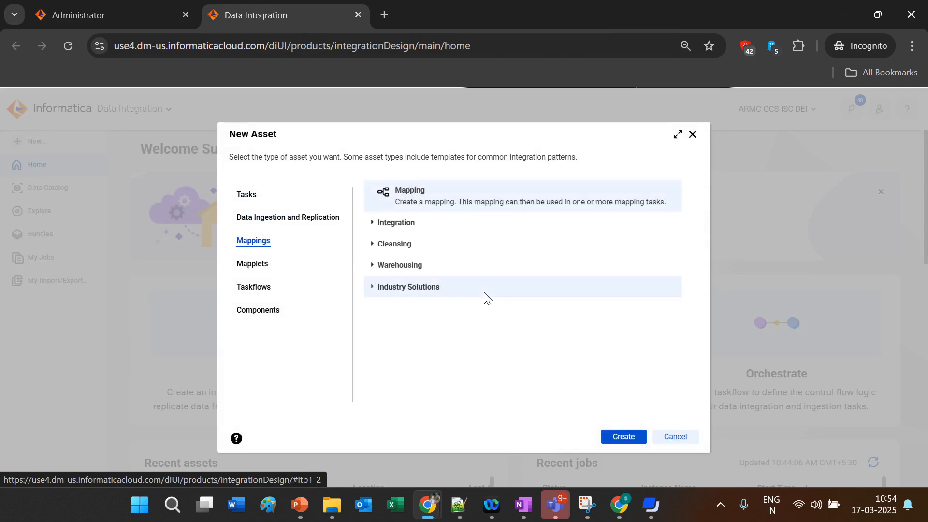
click(629, 442)
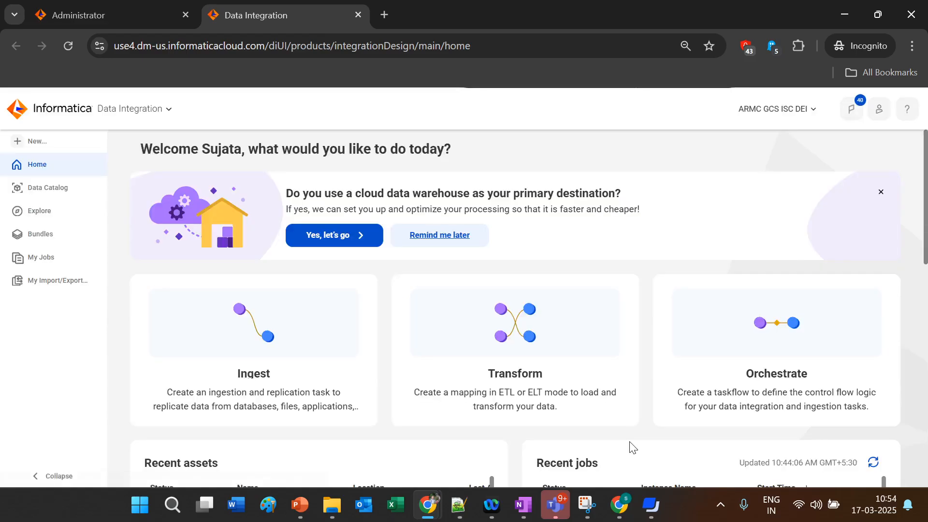
click(564, 367)
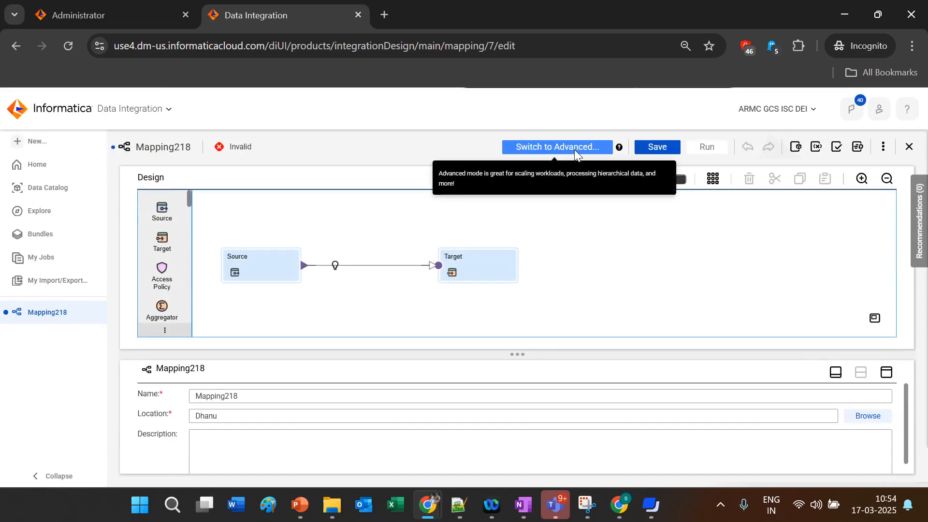
Step: Make an advanced-mode copy of Mapping218 and show its Source transformation's properties
click(574, 150)
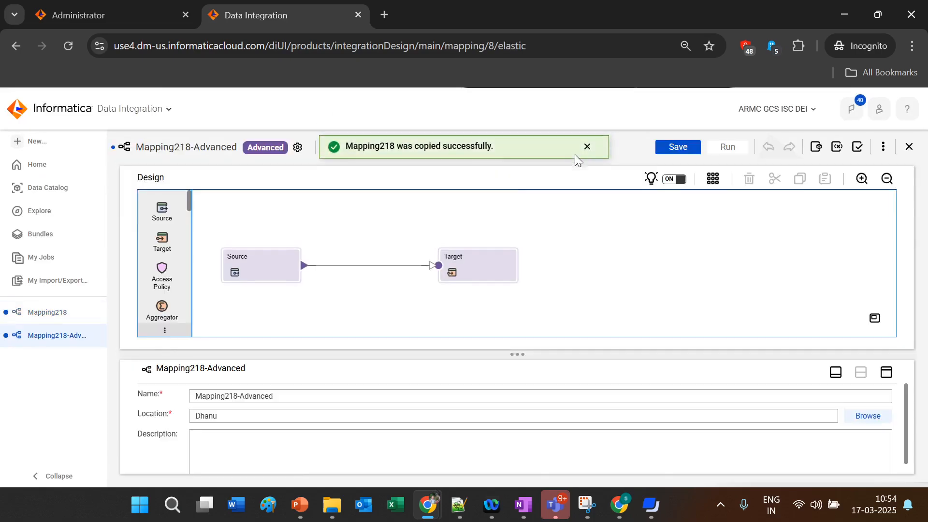
click(255, 253)
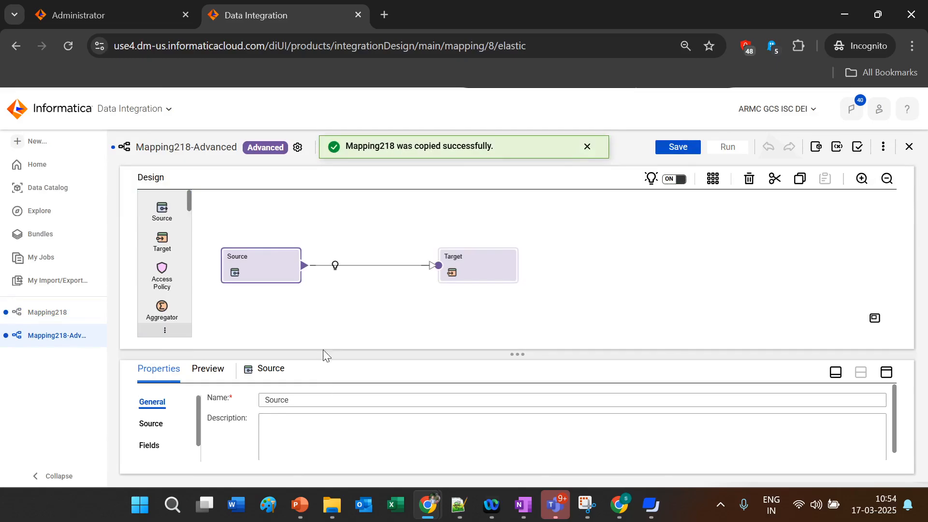
drag(321, 351, 318, 313)
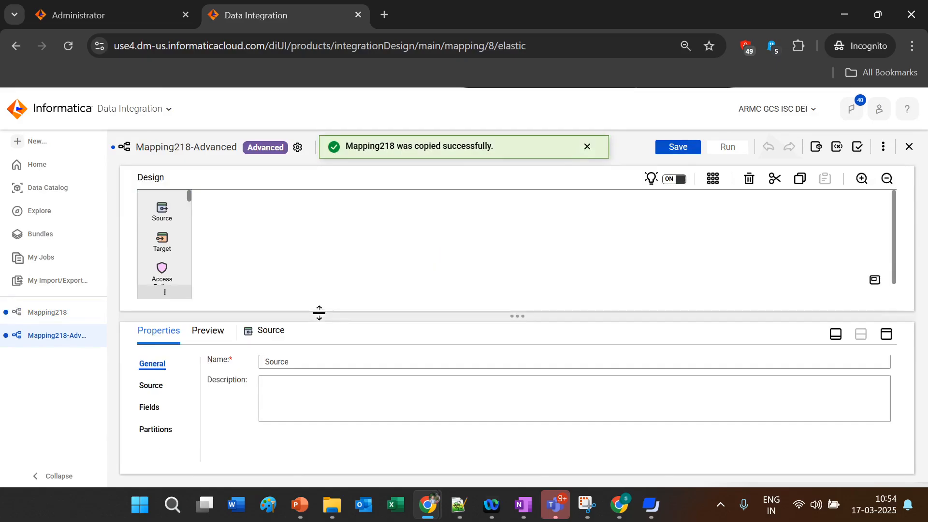
Step: Set the Source connection to elasticsearch_gcscdh71 and open the Select Source Object dialog
click(146, 386)
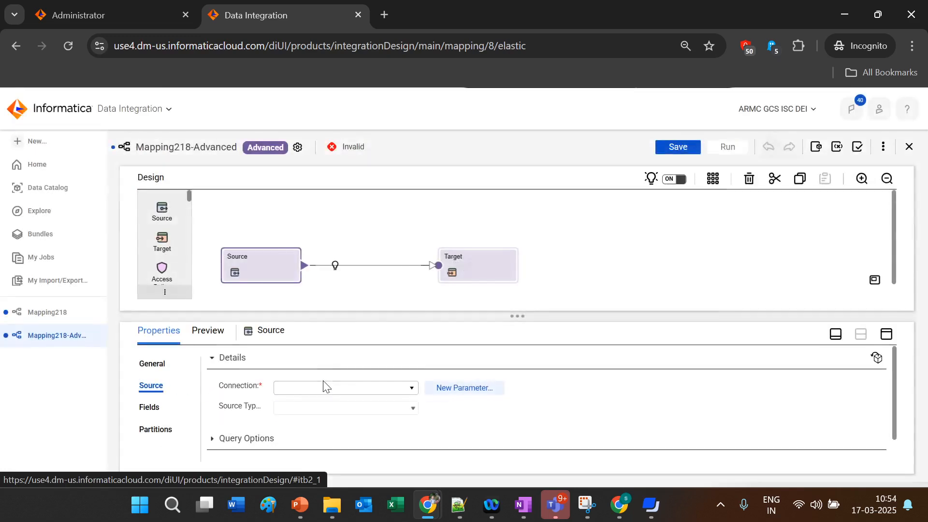
click(324, 388)
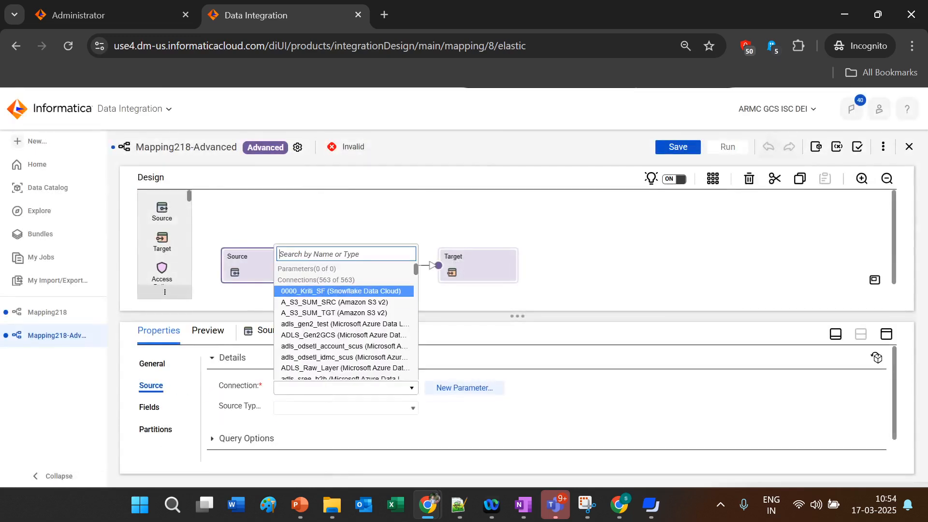
text(elastic)
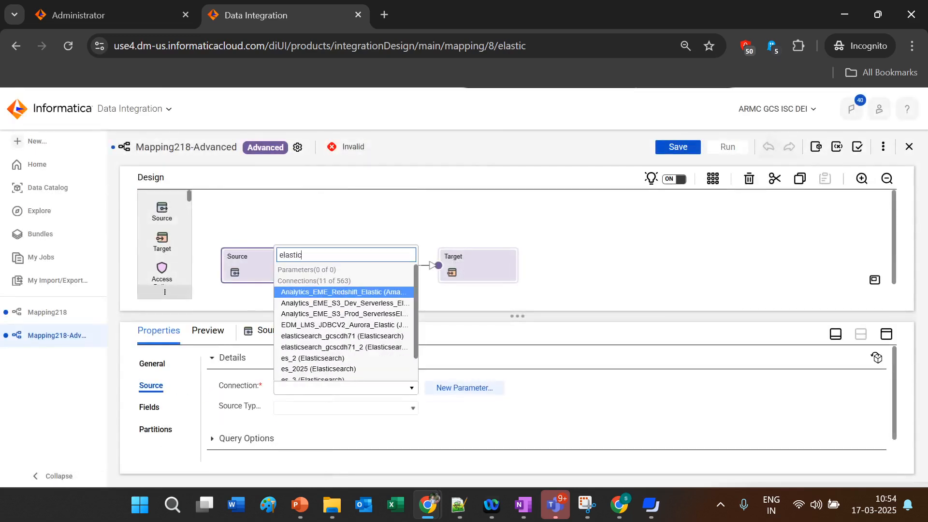
click(352, 337)
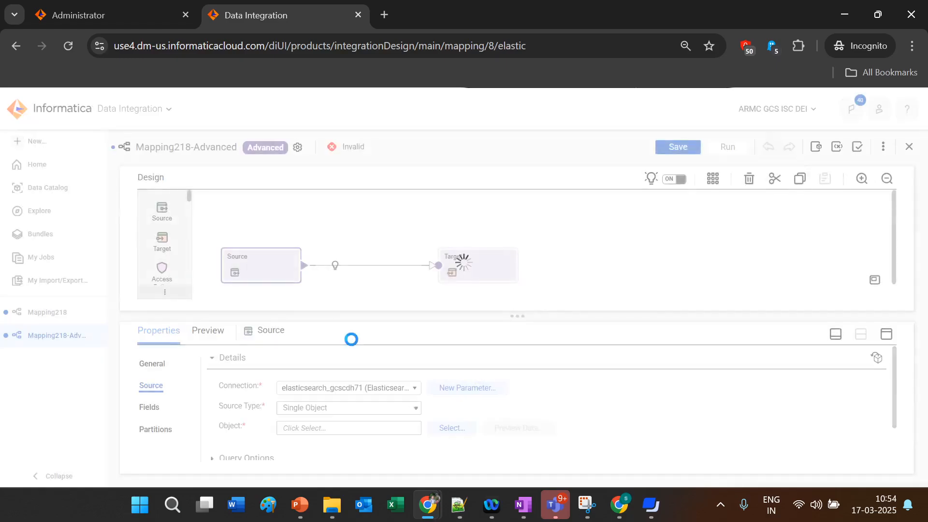
click(444, 429)
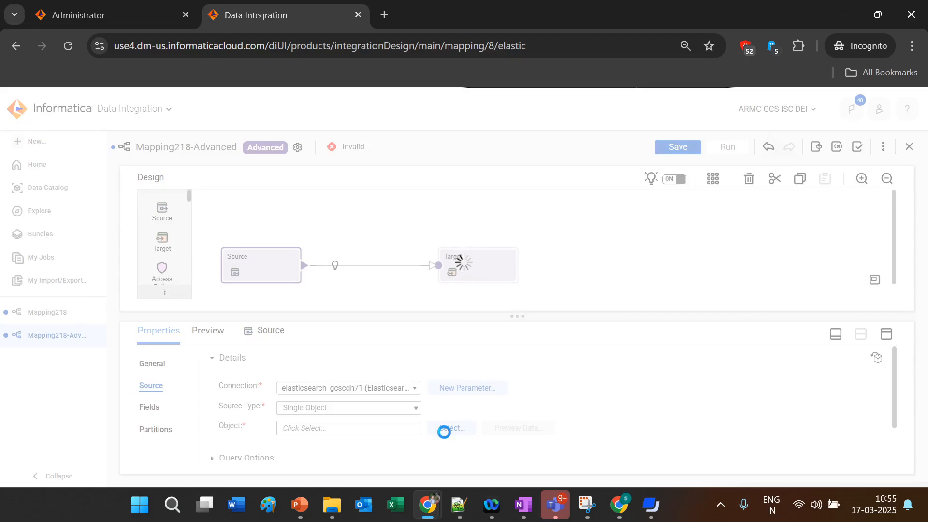
click(444, 428)
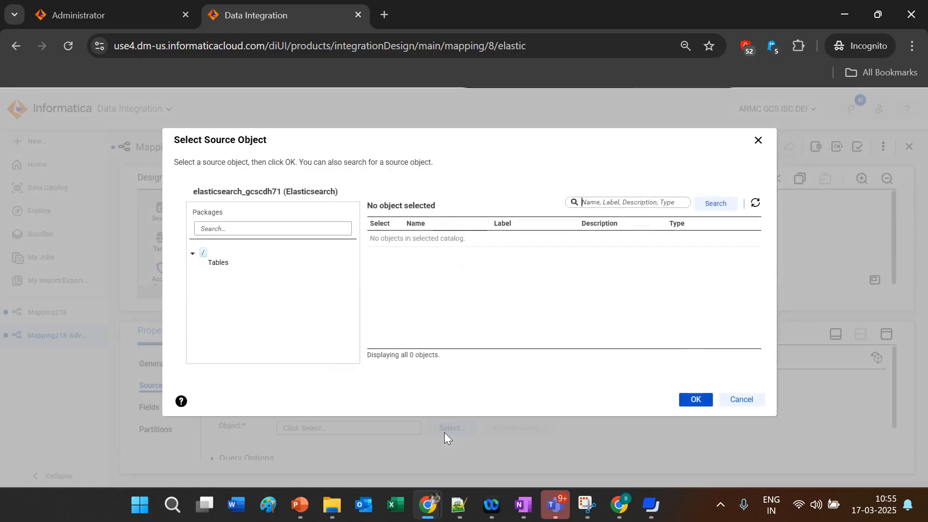
Step: Choose the fame table from the Tables list as Mapping218-Advanced's source object
click(219, 264)
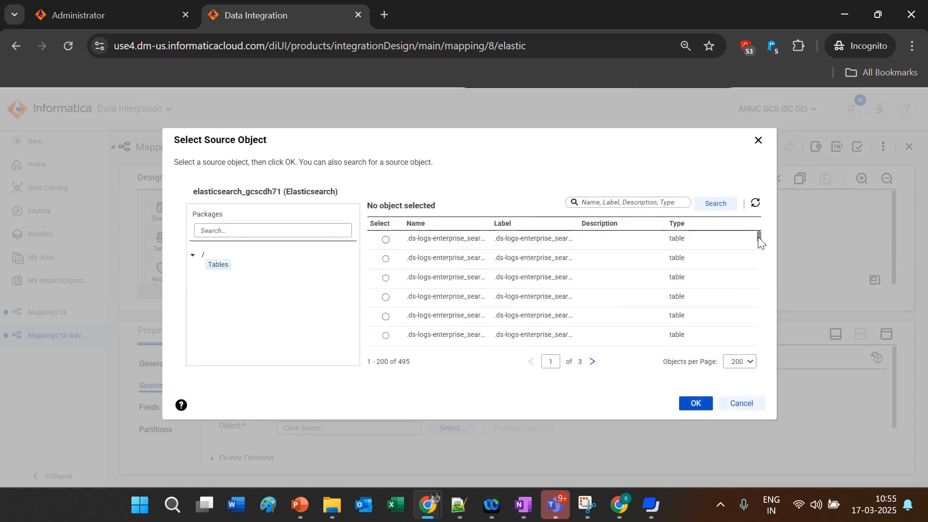
drag(758, 236, 766, 279)
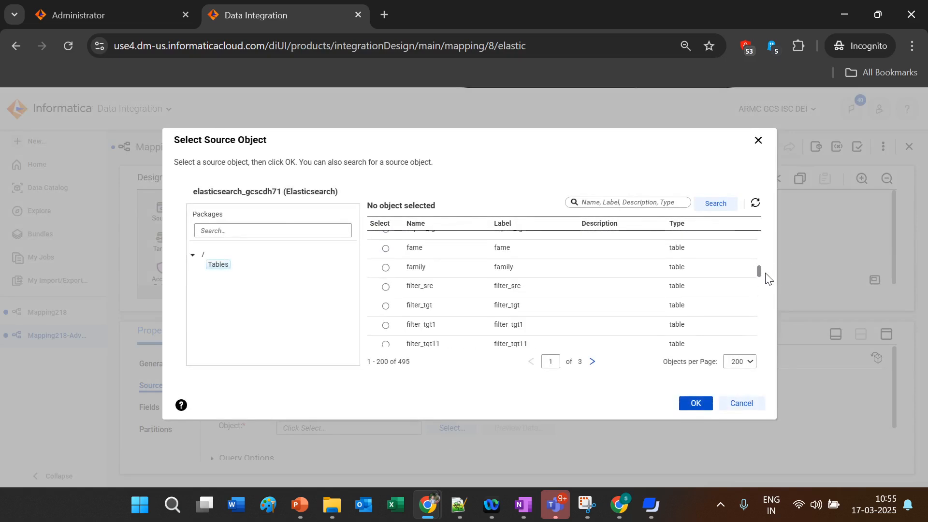
click(385, 248)
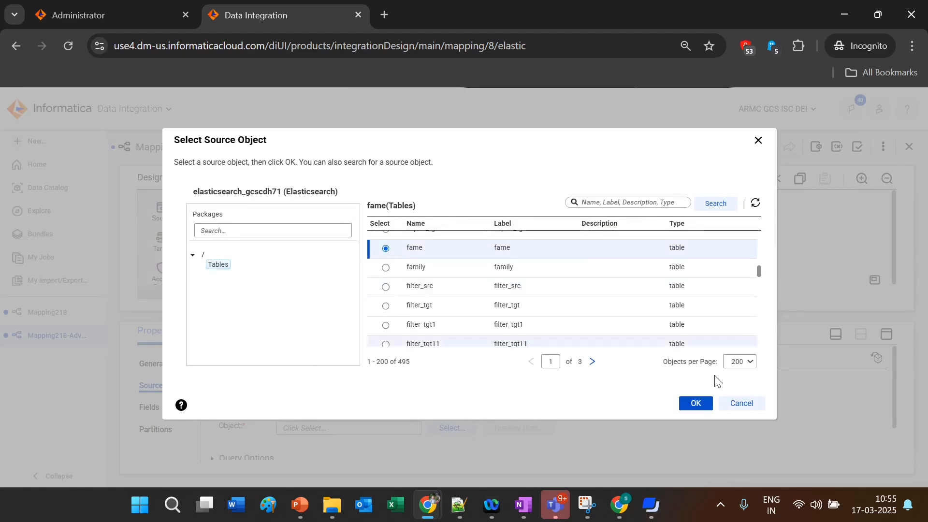
click(701, 407)
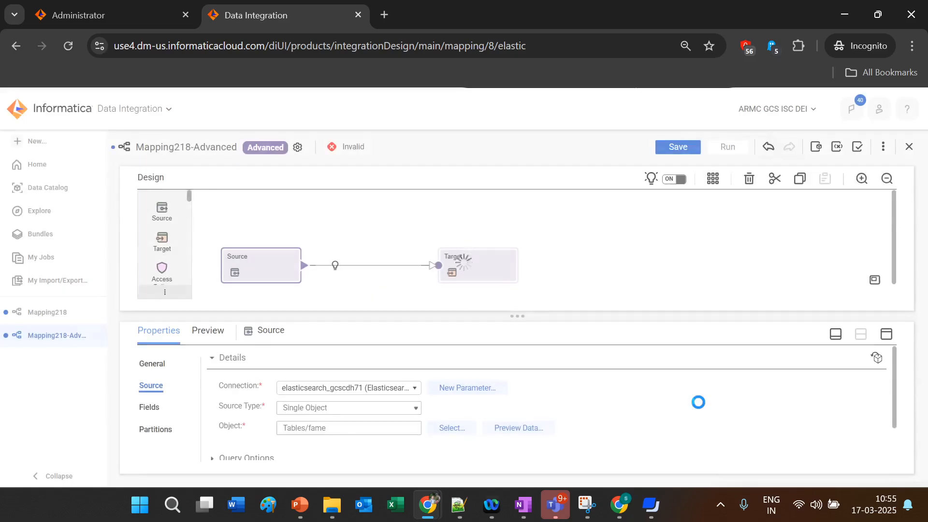
click(149, 407)
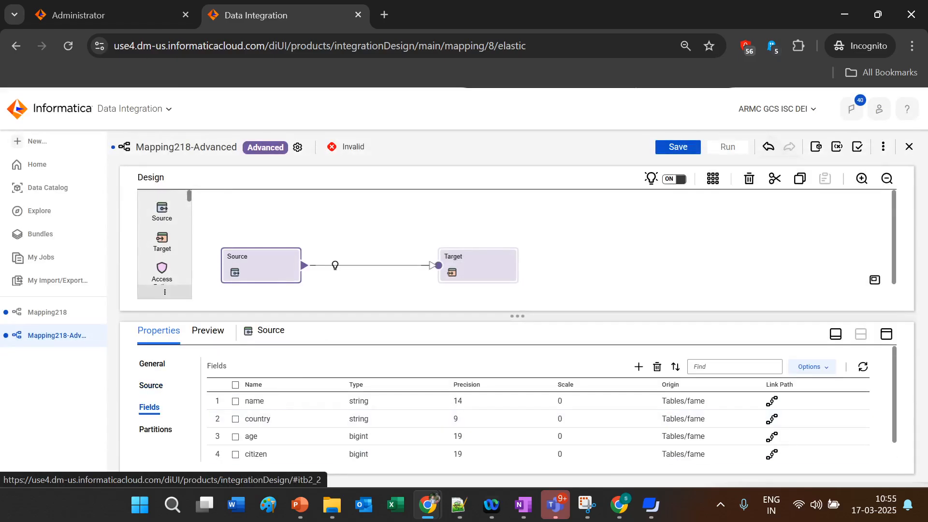
click(150, 385)
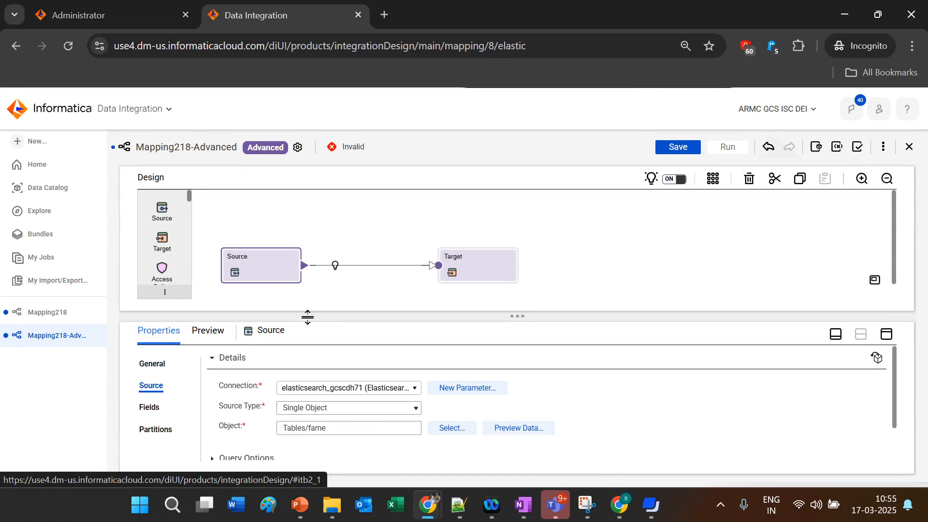
click(304, 515)
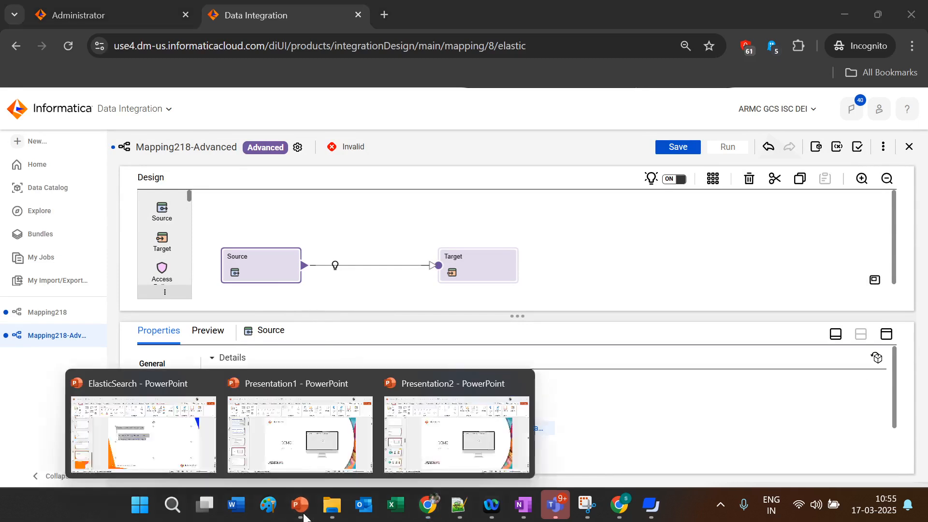
Step: Run Presentation1's slide show from slide 9, 'Error:', and advance to the es_3 connection failure slide
click(280, 442)
click(80, 437)
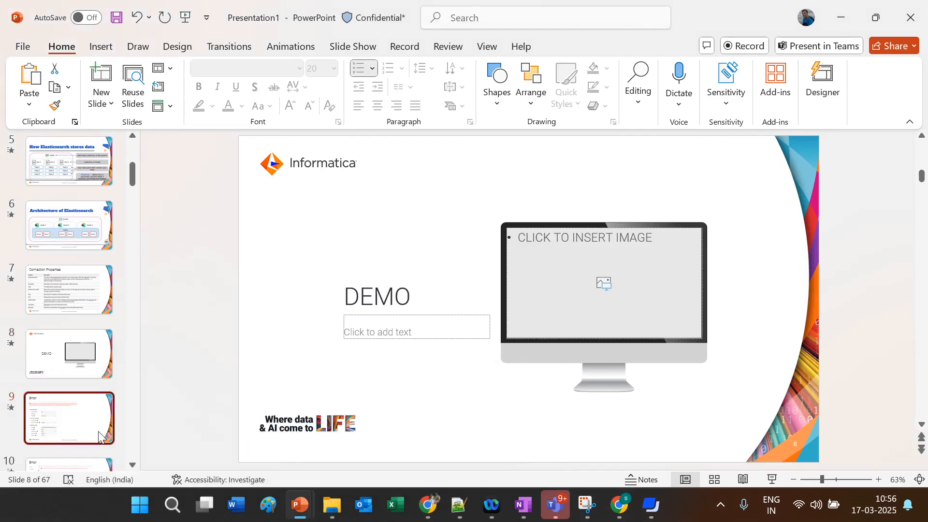
click(773, 480)
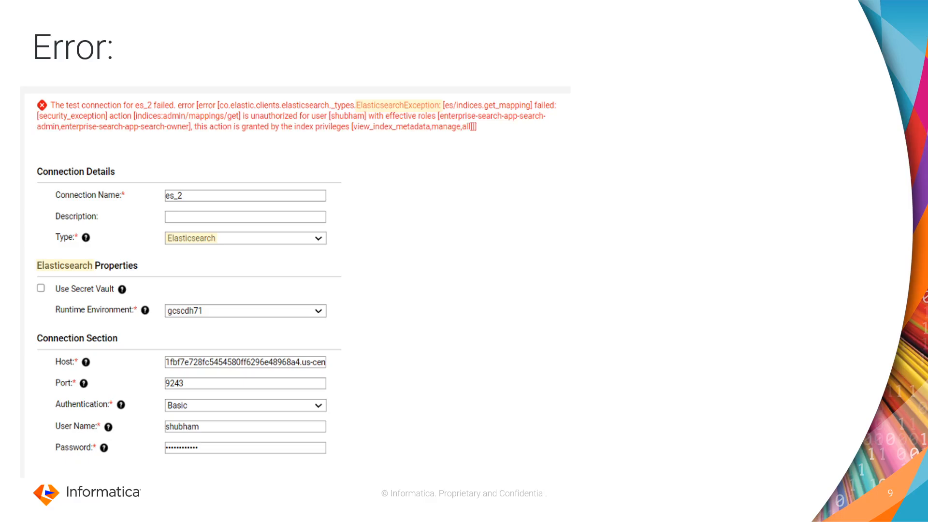
click(616, 377)
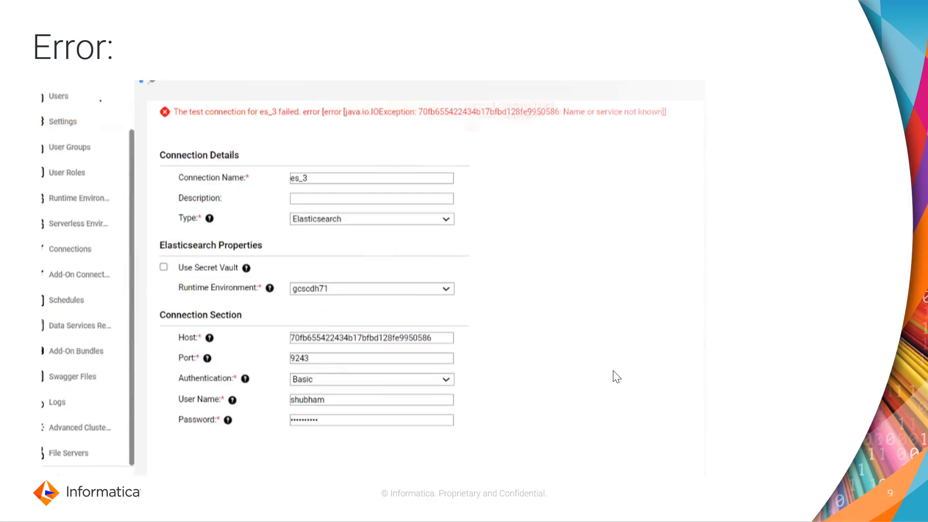